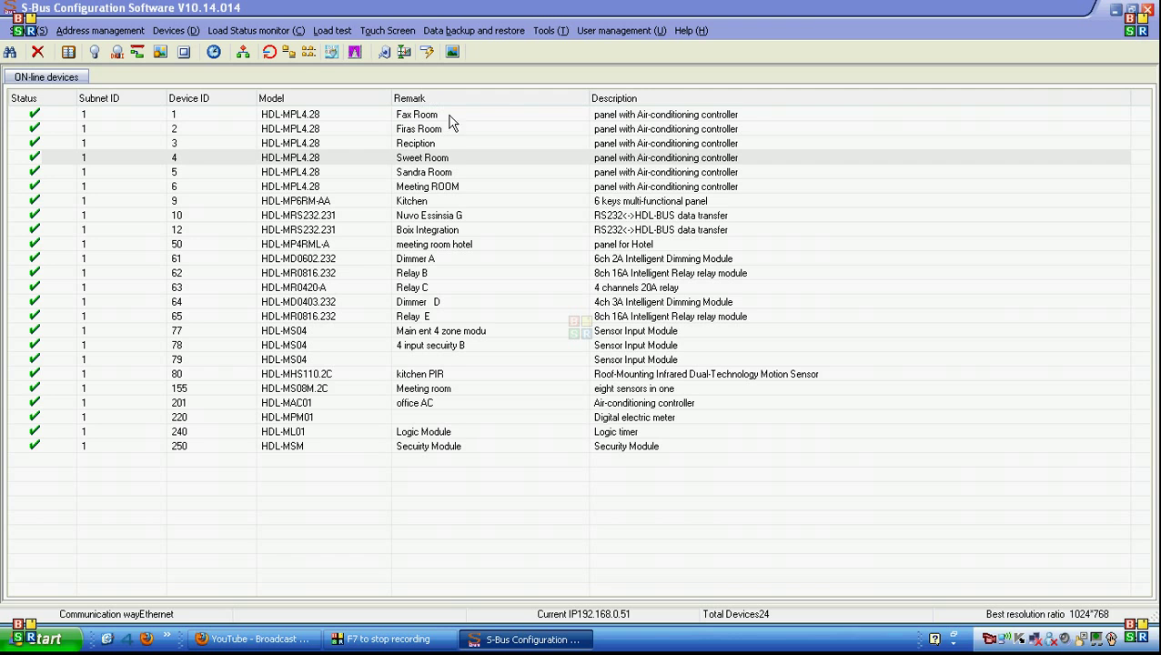
# Open the configuration of the Fax Room panel and review its remark and LCD backlight settings.
pyautogui.click(497, 121)
pyautogui.doubleClick(494, 114)
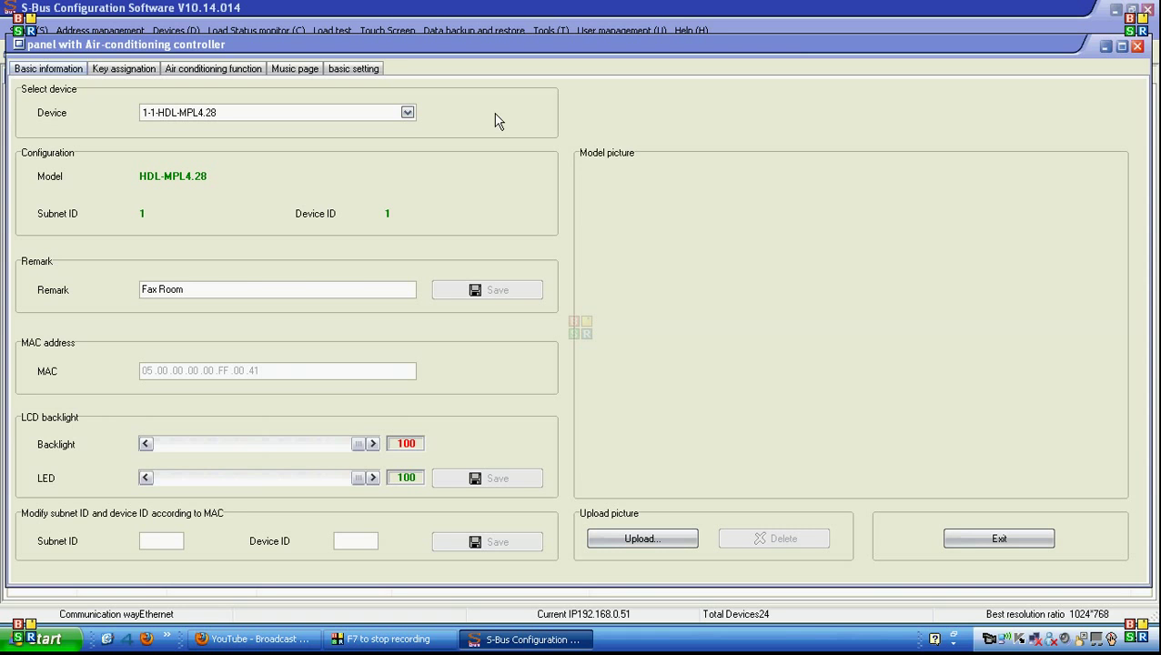
pyautogui.doubleClick(223, 290)
pyautogui.click(222, 292)
pyautogui.doubleClick(222, 291)
pyautogui.moveTo(222, 290); pyautogui.dragTo(101, 309)
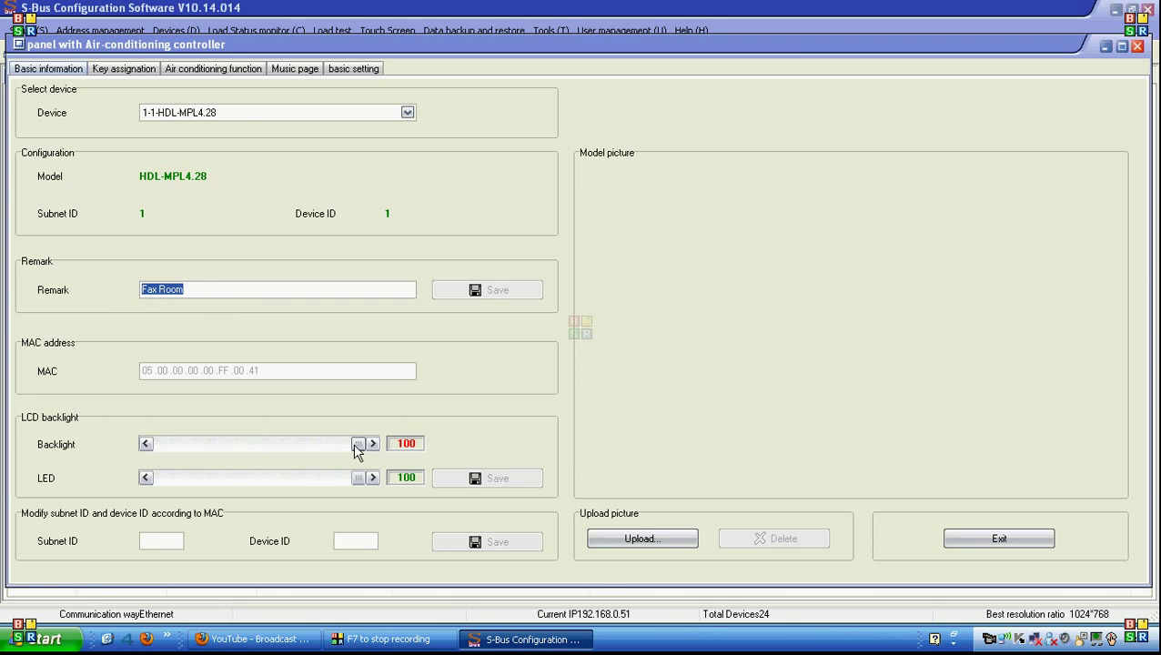
pyautogui.moveTo(356, 447); pyautogui.dragTo(381, 492)
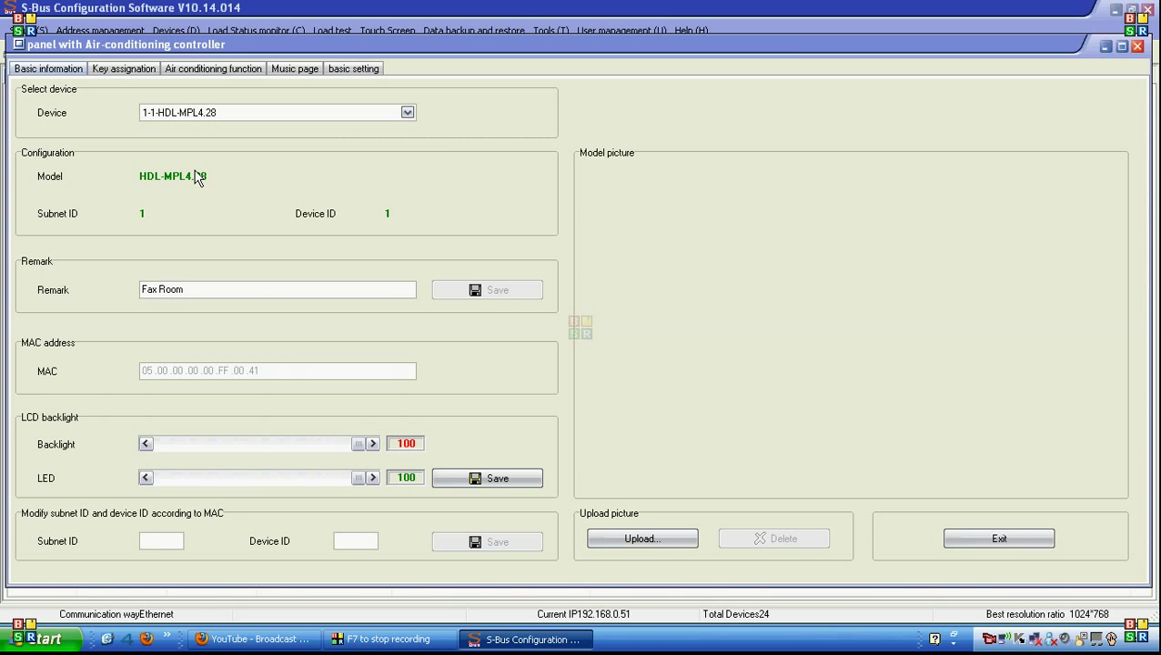
# Open the panel's key assignments, view the keys on page 2, and return to page 1.
pyautogui.click(123, 69)
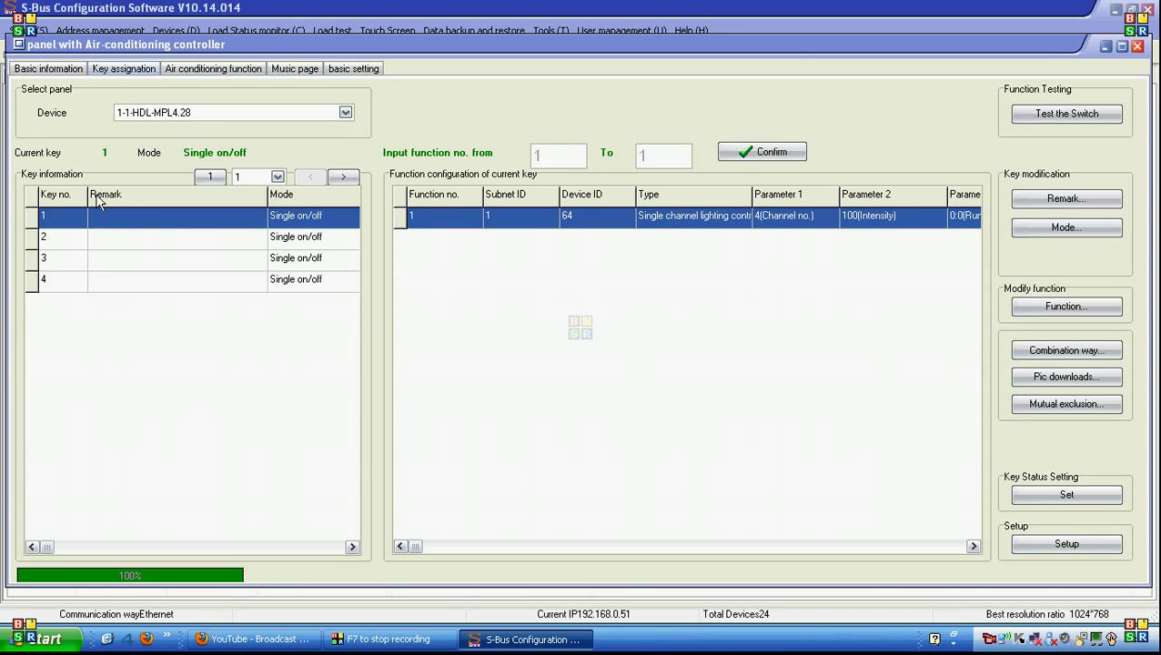
pyautogui.click(278, 178)
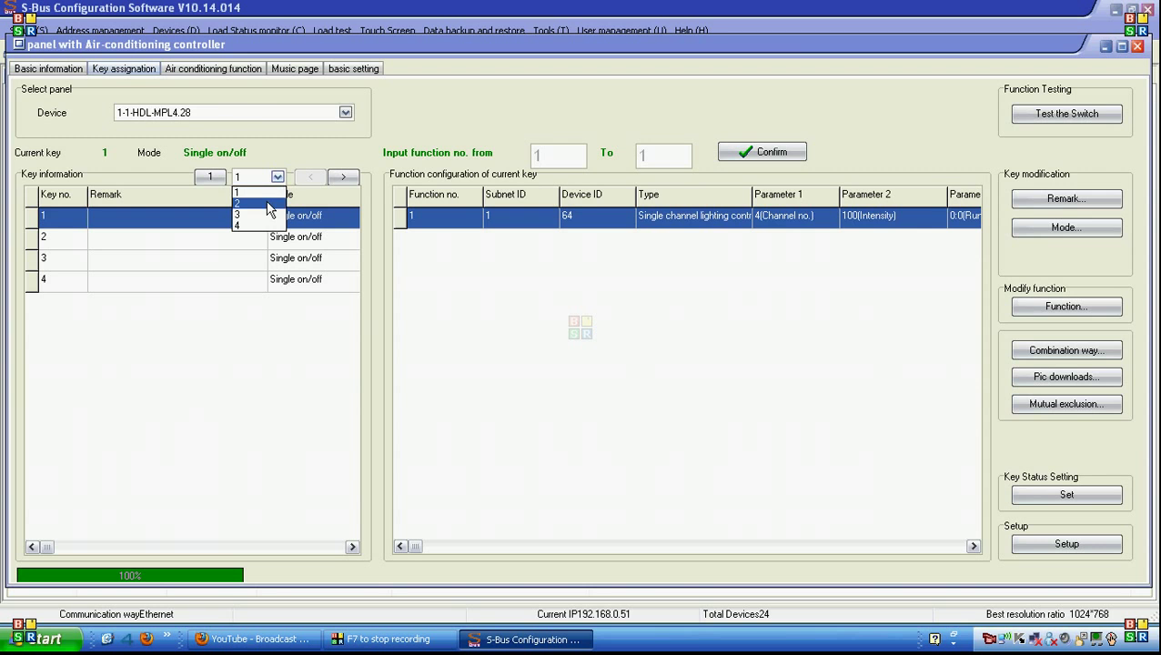
pyautogui.click(271, 203)
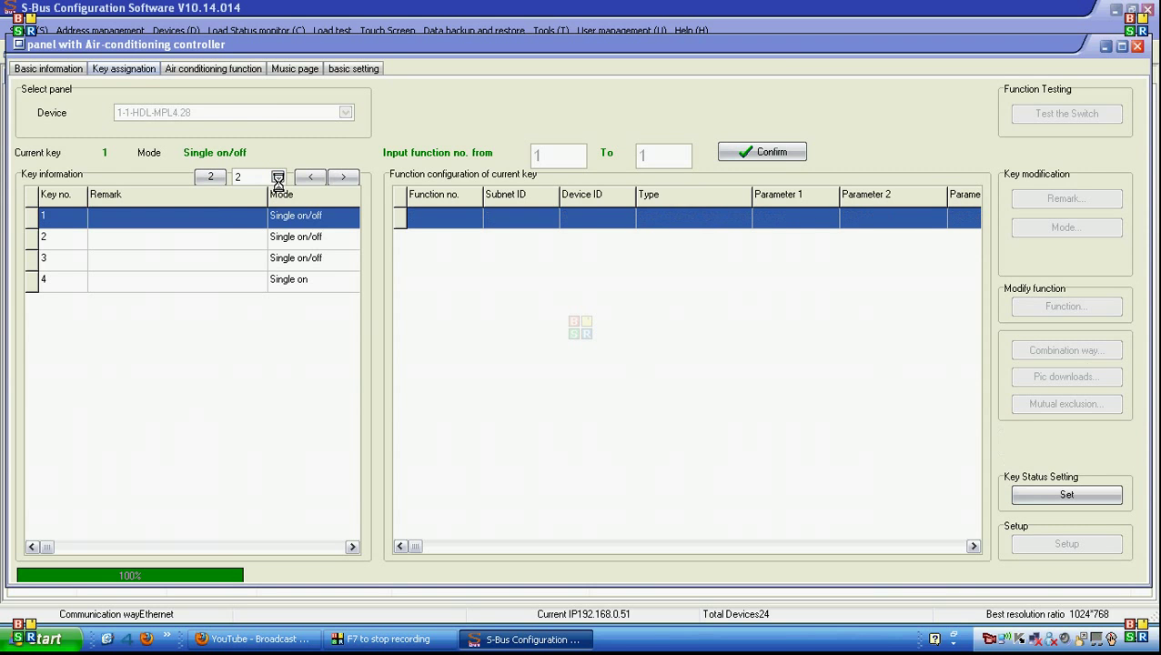
pyautogui.click(278, 178)
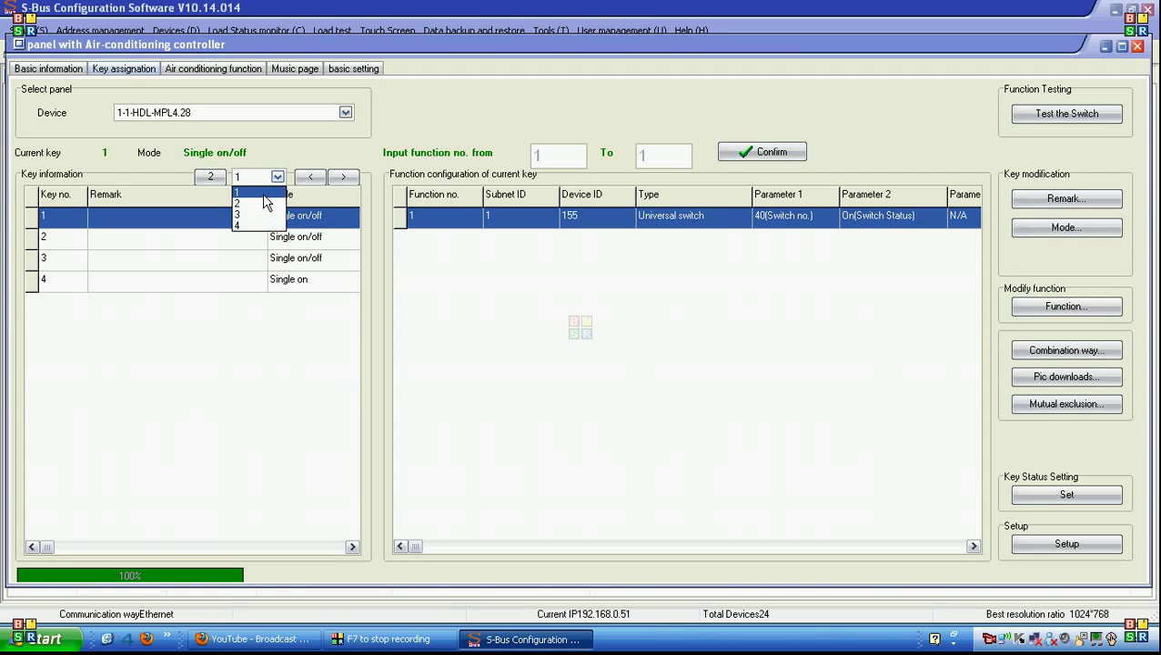
pyautogui.click(263, 195)
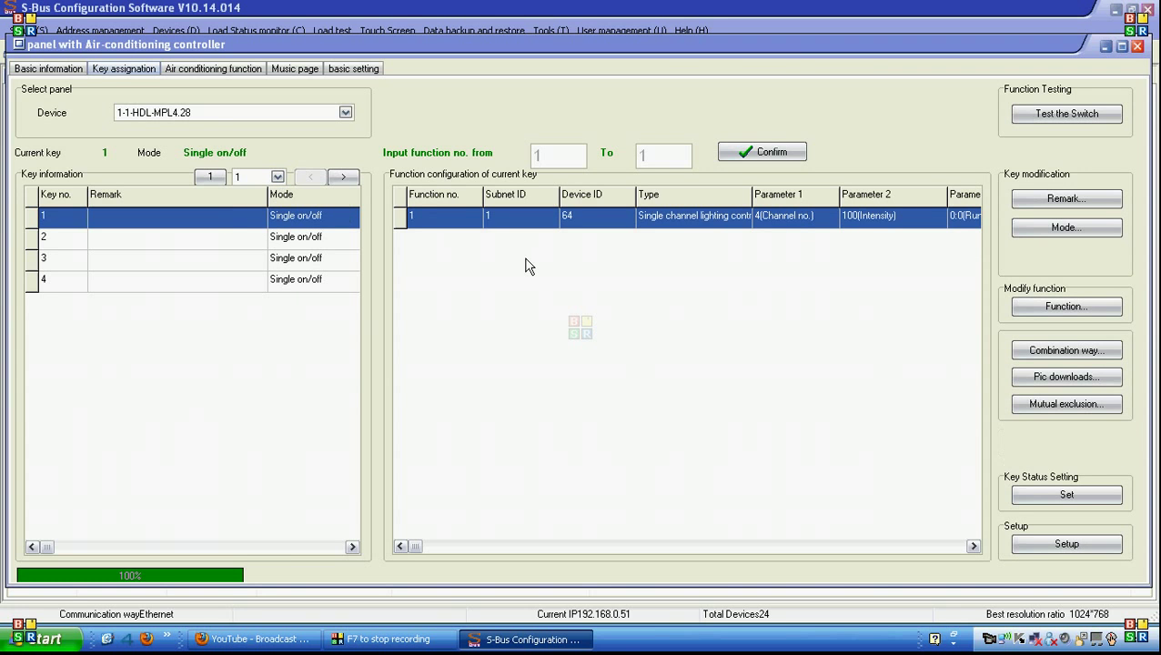
# Review the modes available for key 1, from Invalid through Momentary, and leave the key mode editor without saving.
pyautogui.click(1040, 229)
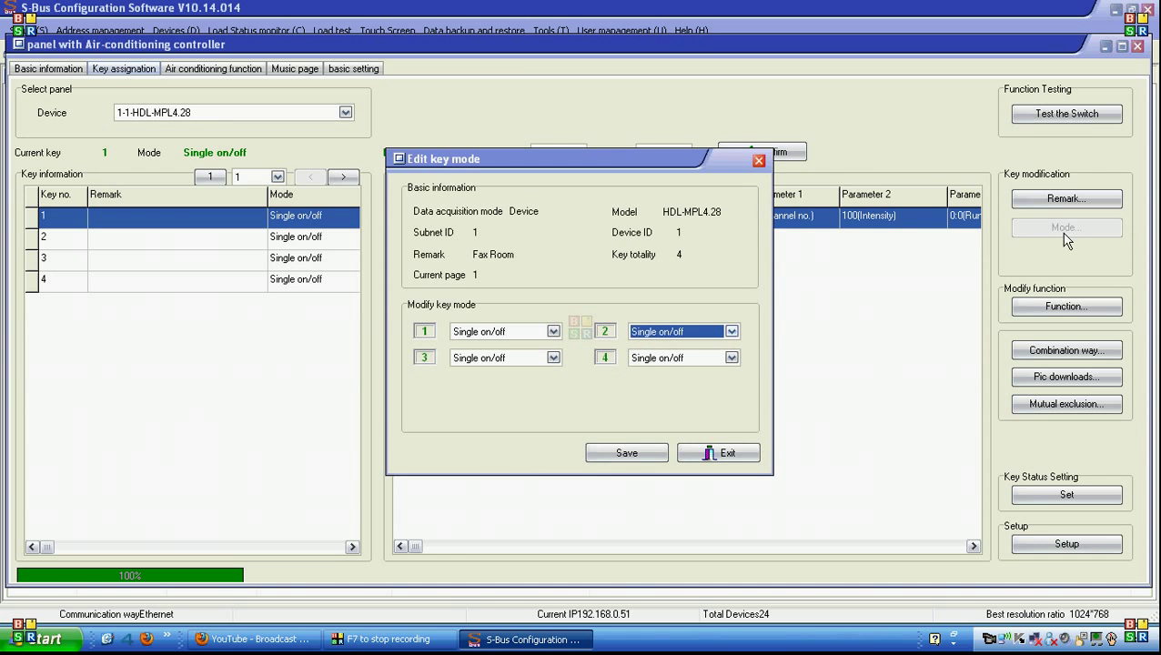
pyautogui.click(554, 332)
pyautogui.click(555, 352)
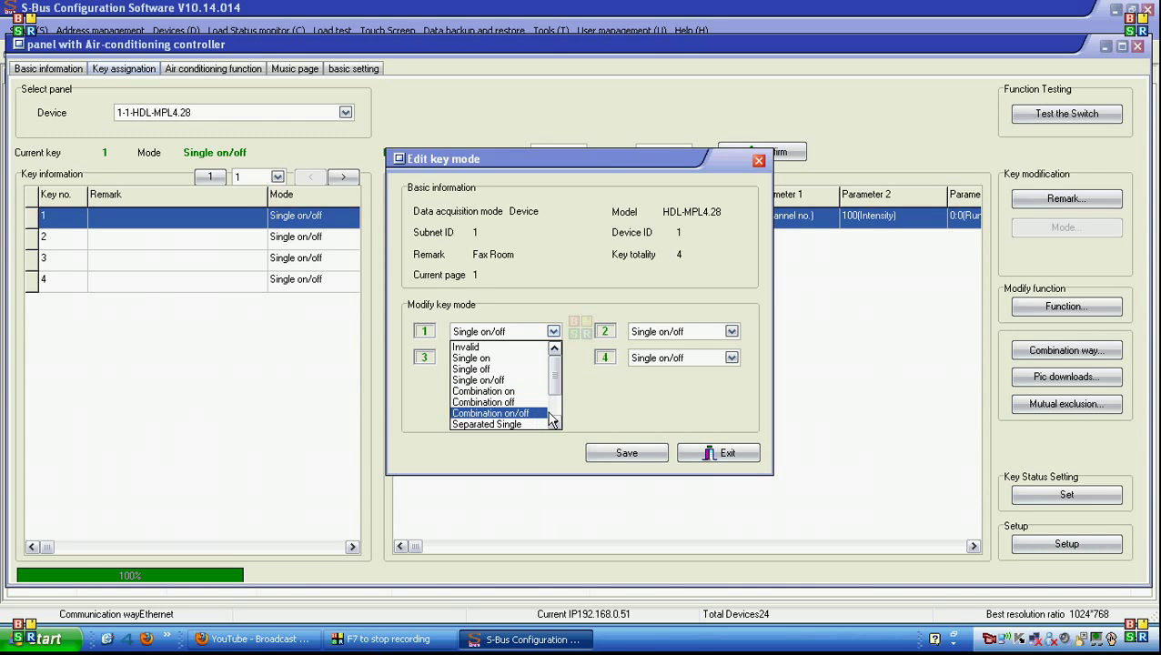
pyautogui.click(554, 423)
pyautogui.click(555, 424)
pyautogui.click(555, 423)
pyautogui.click(554, 423)
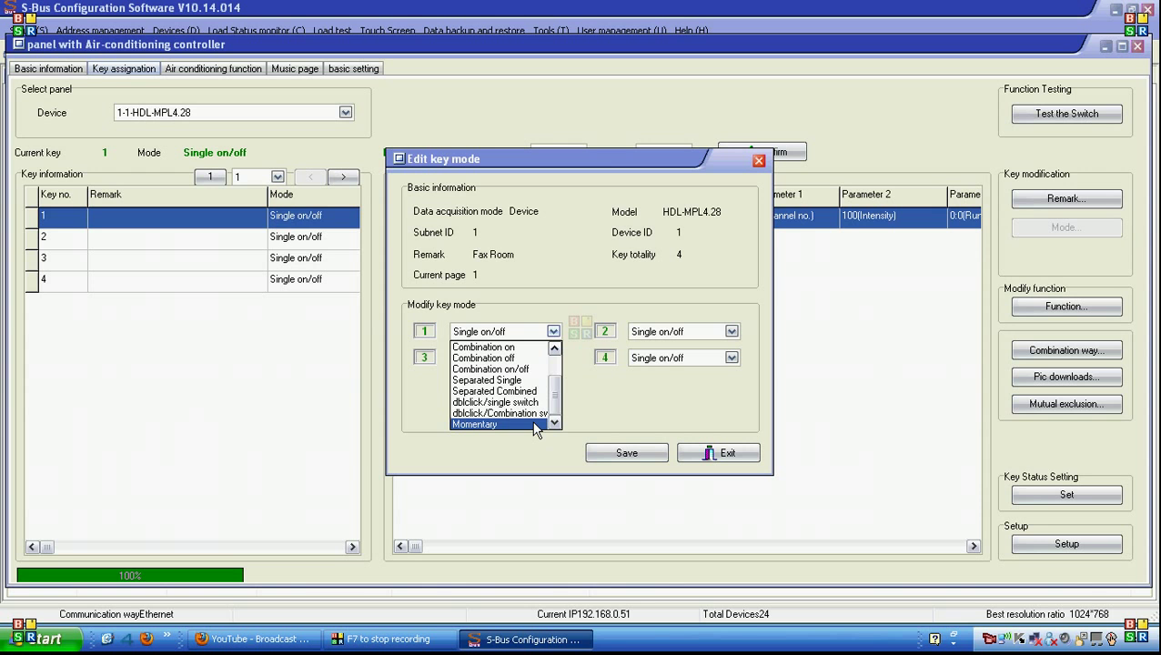
pyautogui.click(657, 382)
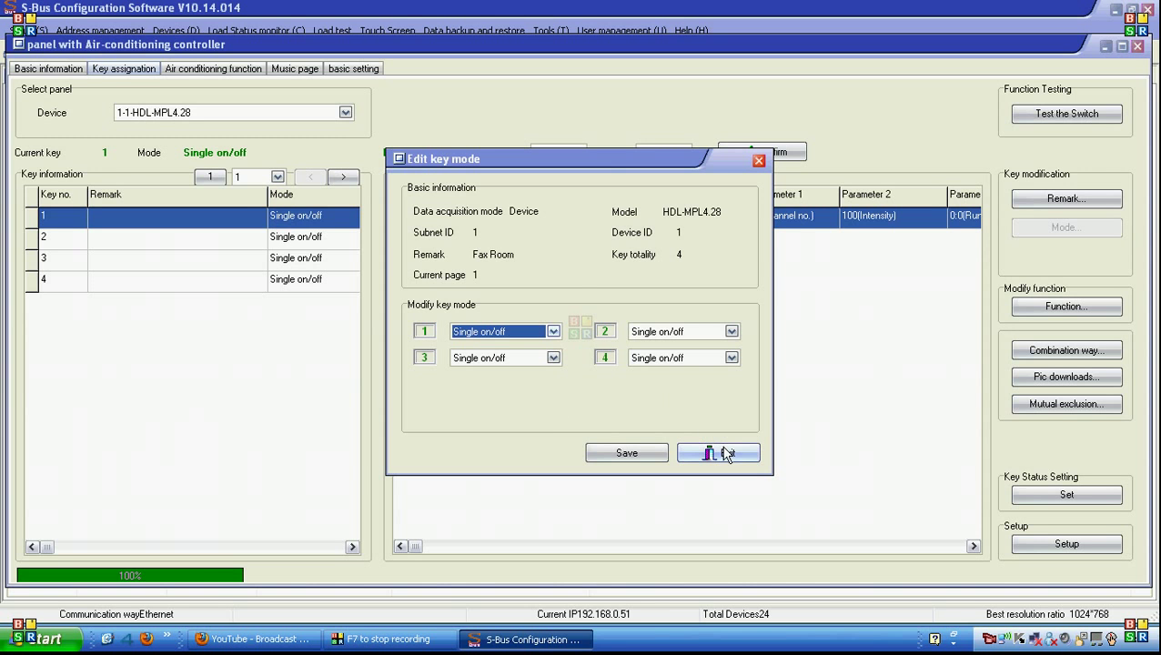
pyautogui.click(727, 454)
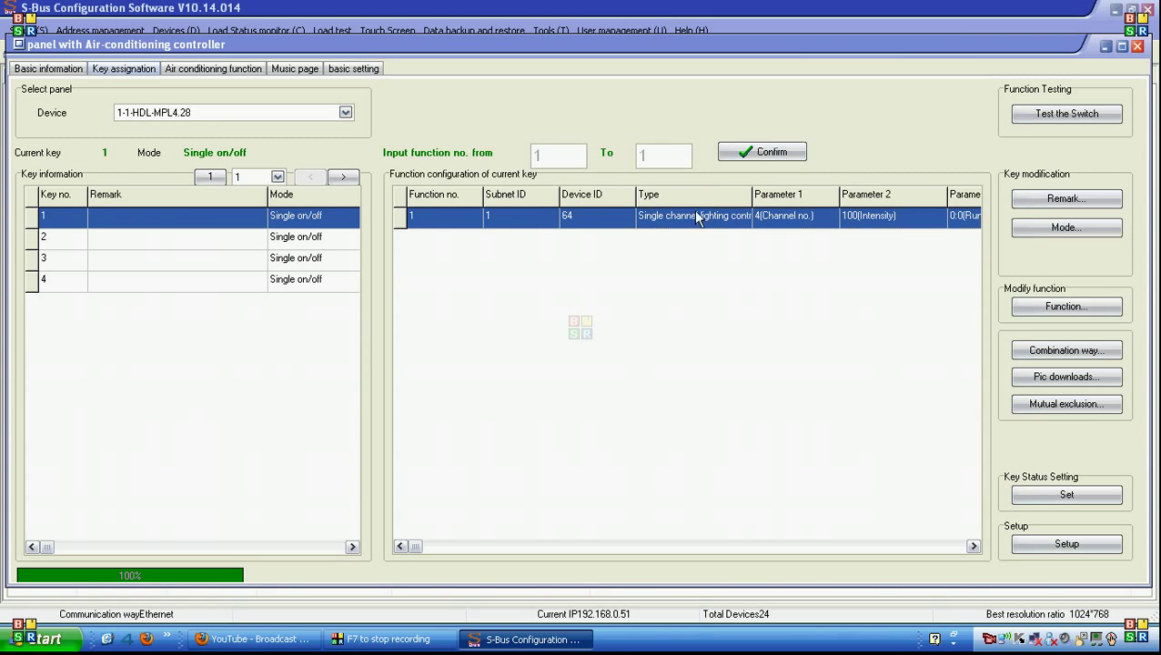
# Open key 1's function configuration, try the Panel control type, and look through its Parameter 1 options.
pyautogui.doubleClick(694, 216)
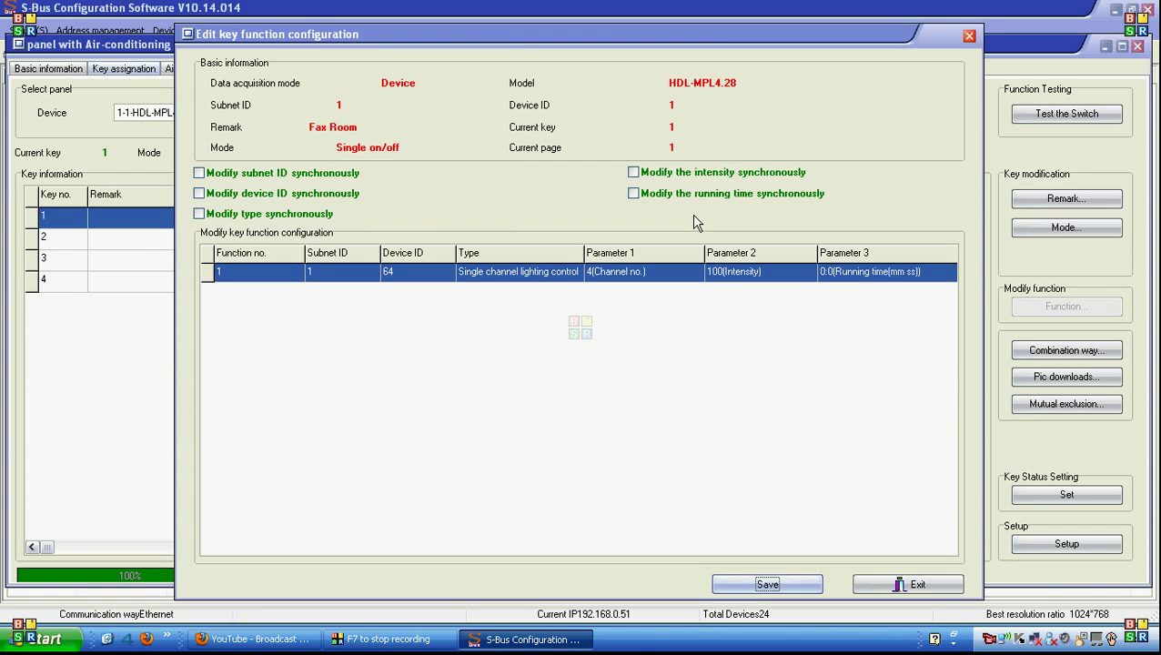
pyautogui.click(571, 273)
pyautogui.scroll(2, 570, 290)
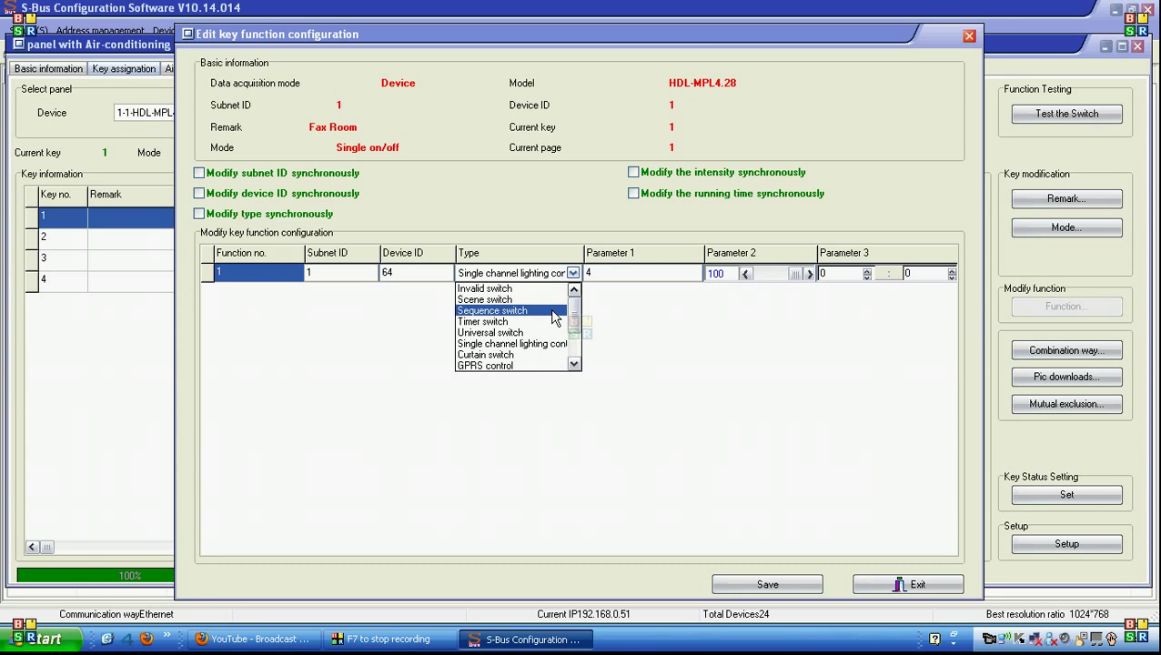
pyautogui.moveTo(578, 320); pyautogui.dragTo(575, 336)
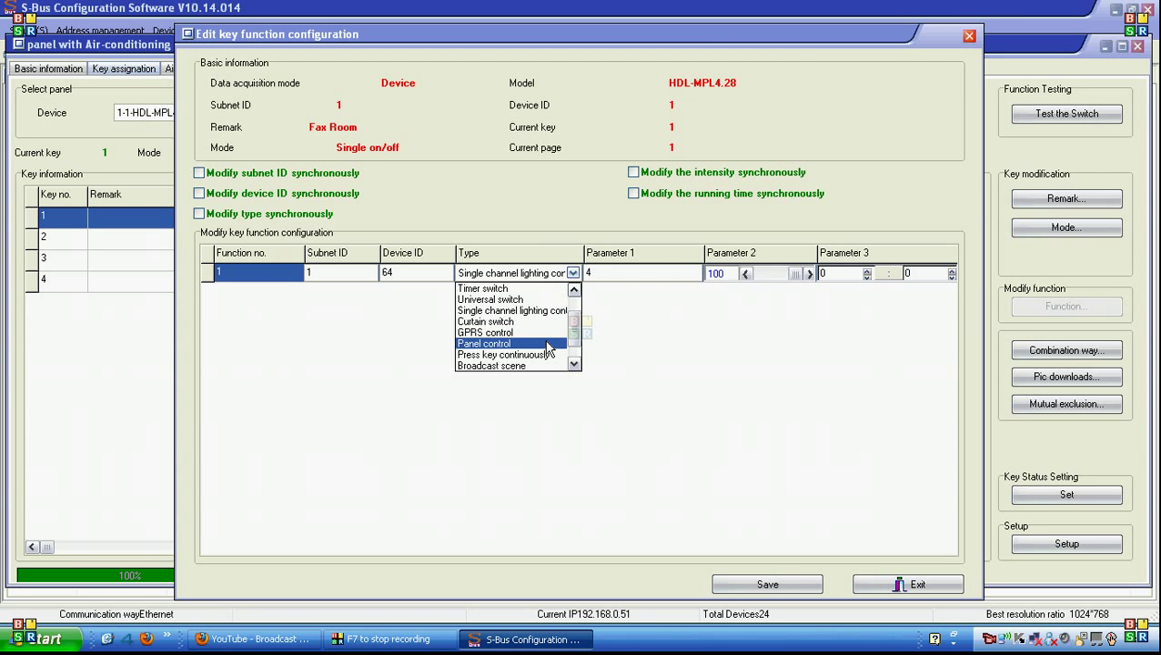
pyautogui.click(549, 345)
pyautogui.click(694, 273)
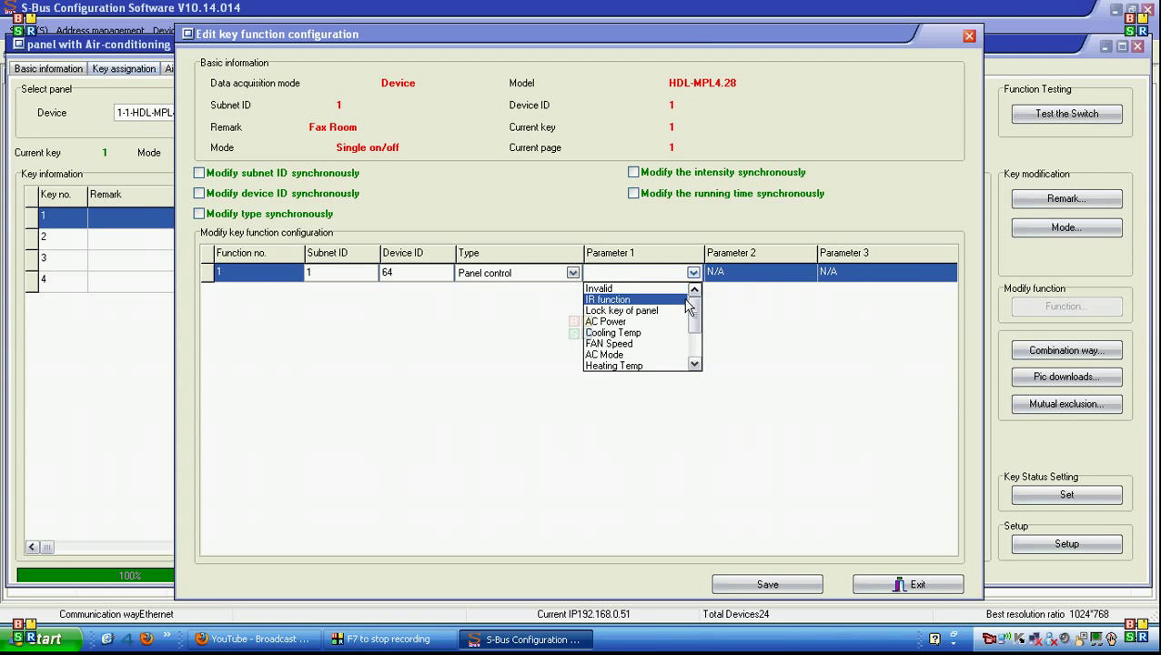
pyautogui.moveTo(697, 320); pyautogui.dragTo(693, 362)
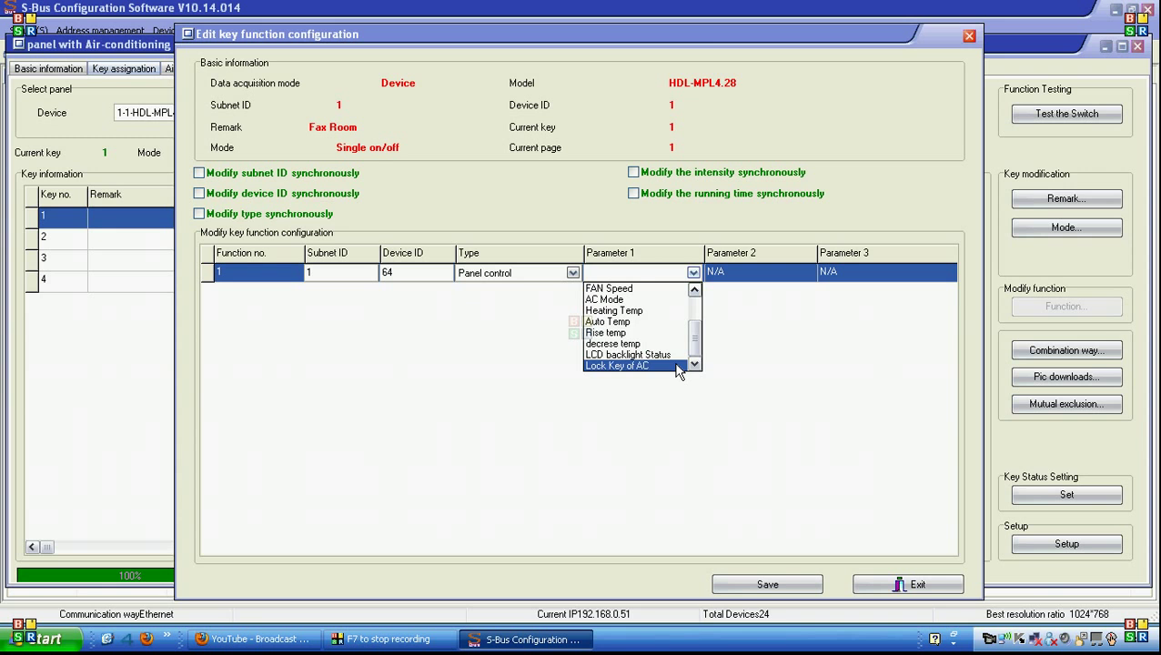
# Try the Security module type for key 1's function, check its Parameter 2 options, and exit without saving.
pyautogui.click(573, 275)
pyautogui.click(573, 274)
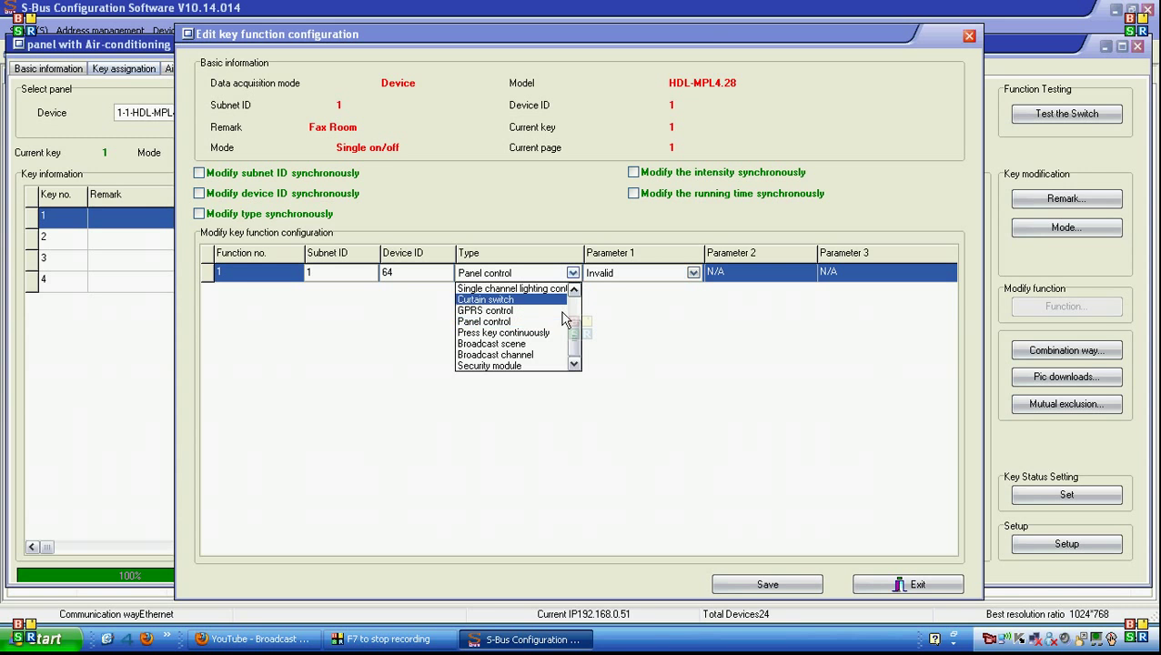
pyautogui.click(555, 366)
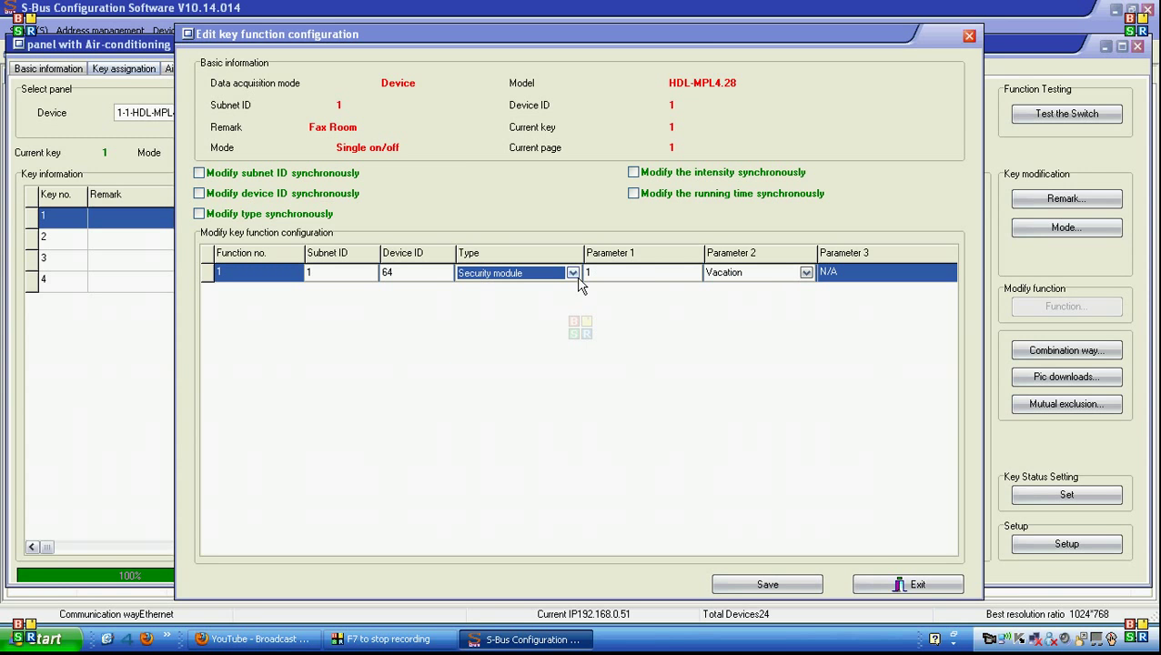
pyautogui.click(807, 273)
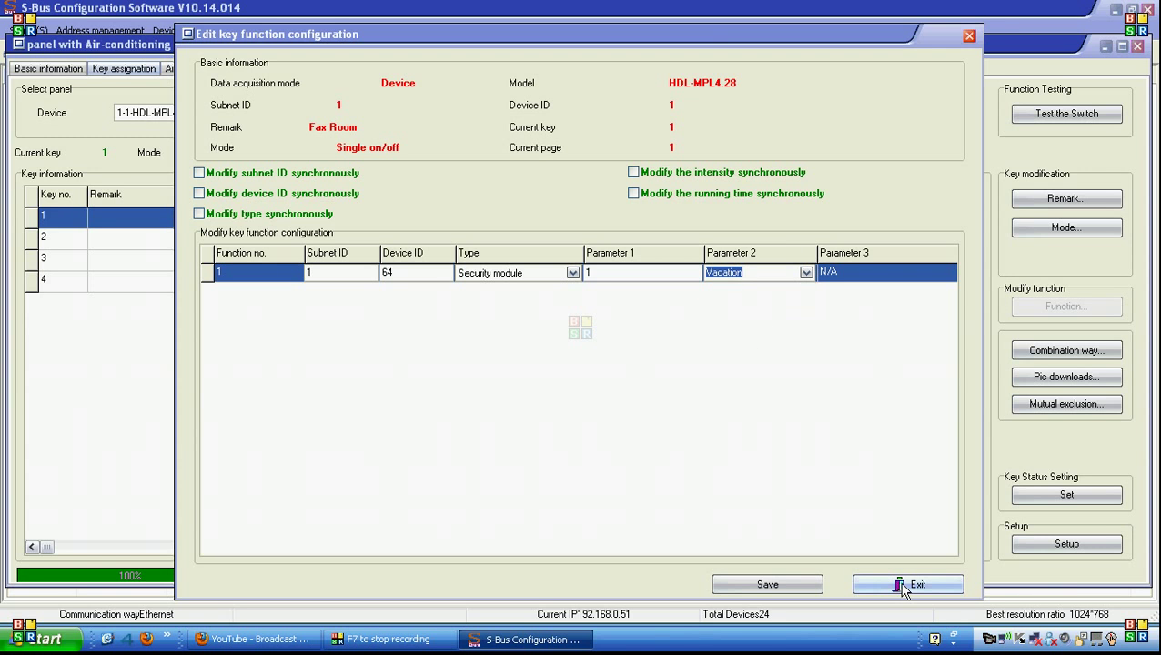
pyautogui.click(904, 588)
pyautogui.click(604, 359)
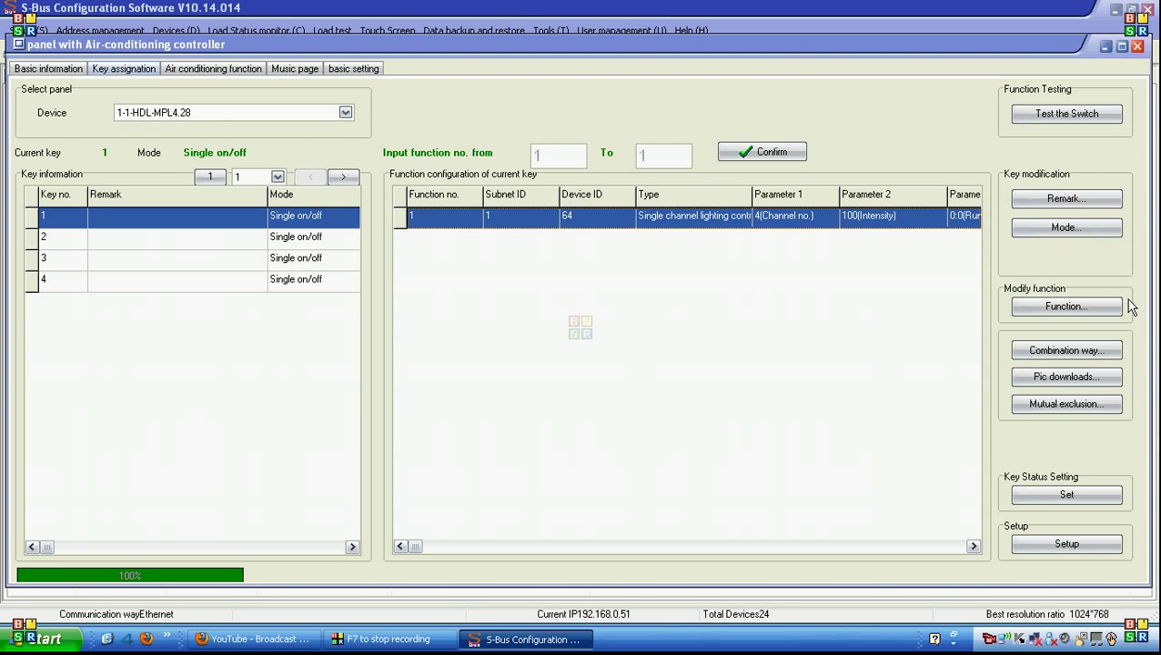
# Open the key combination settings for page 1 and try combination way 2, followed by way 3.
pyautogui.click(1092, 353)
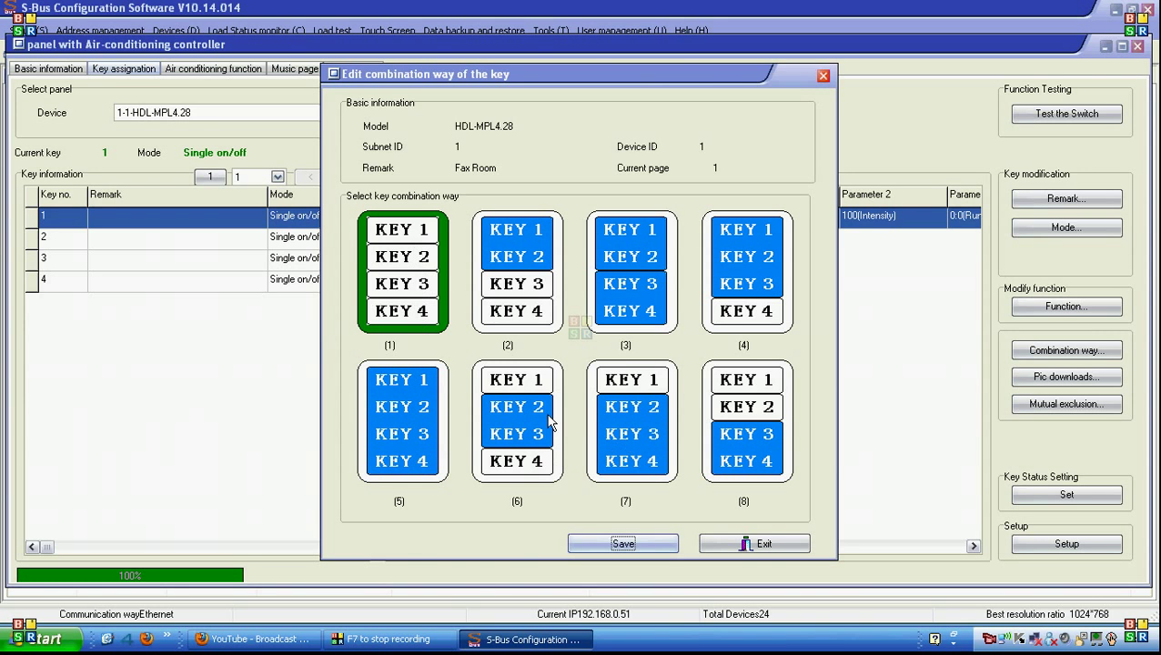
pyautogui.click(516, 232)
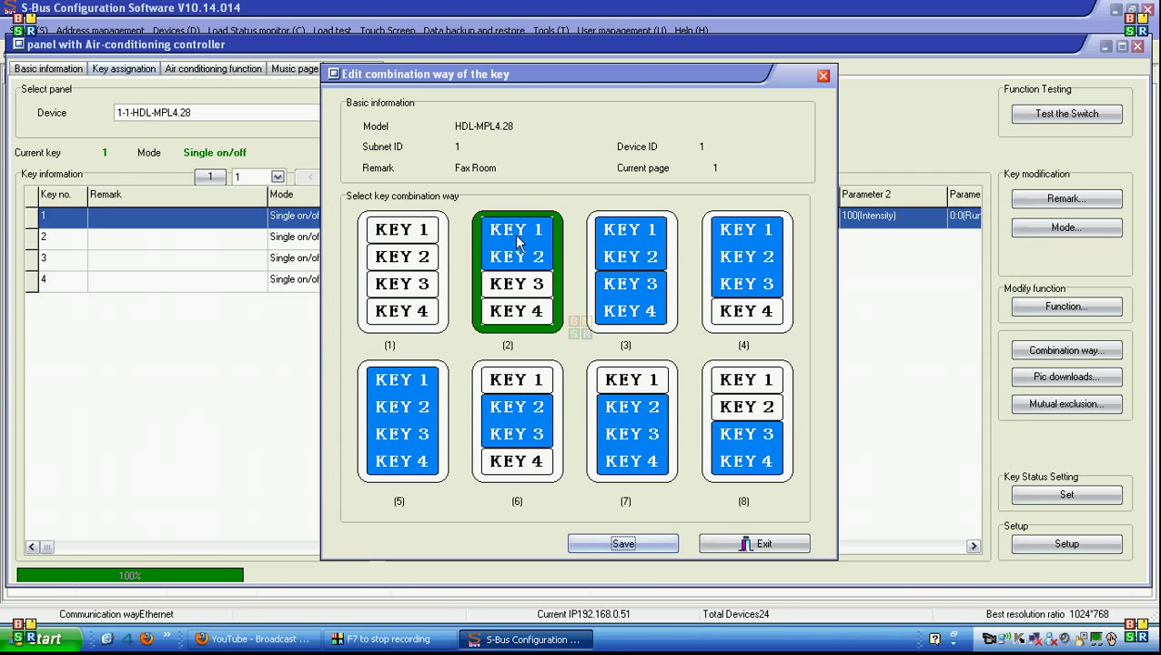
pyautogui.click(618, 257)
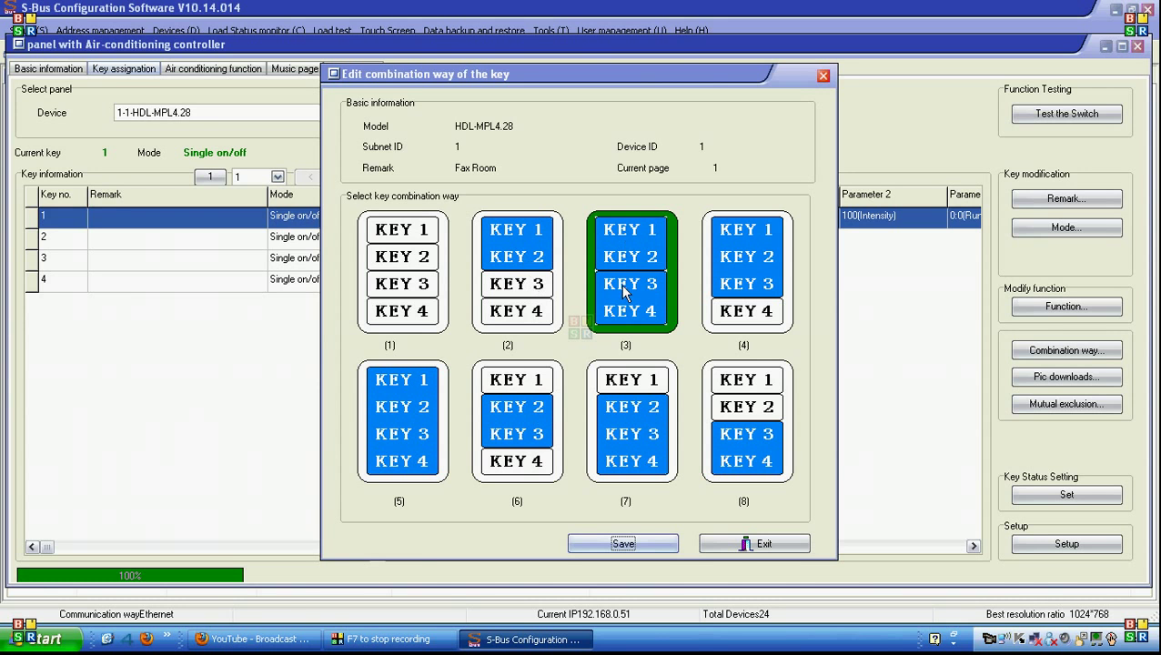
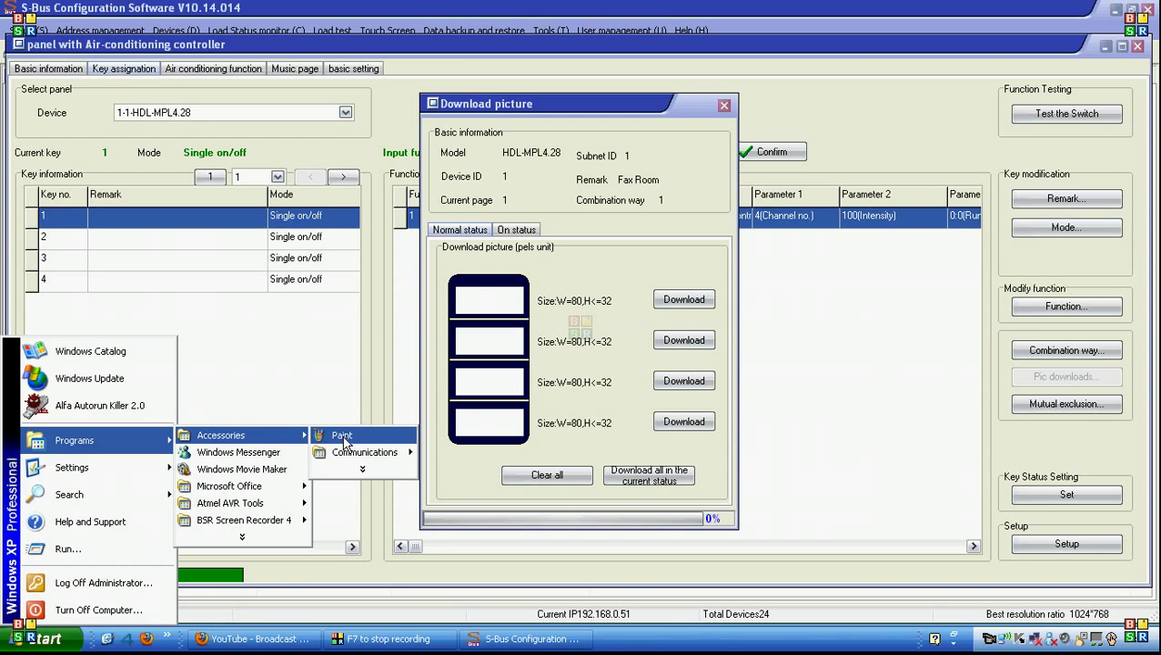
# In Paint, convert the 80 by 32 pixel canvas to black and white.
pyautogui.click(95, 30)
pyautogui.click(118, 91)
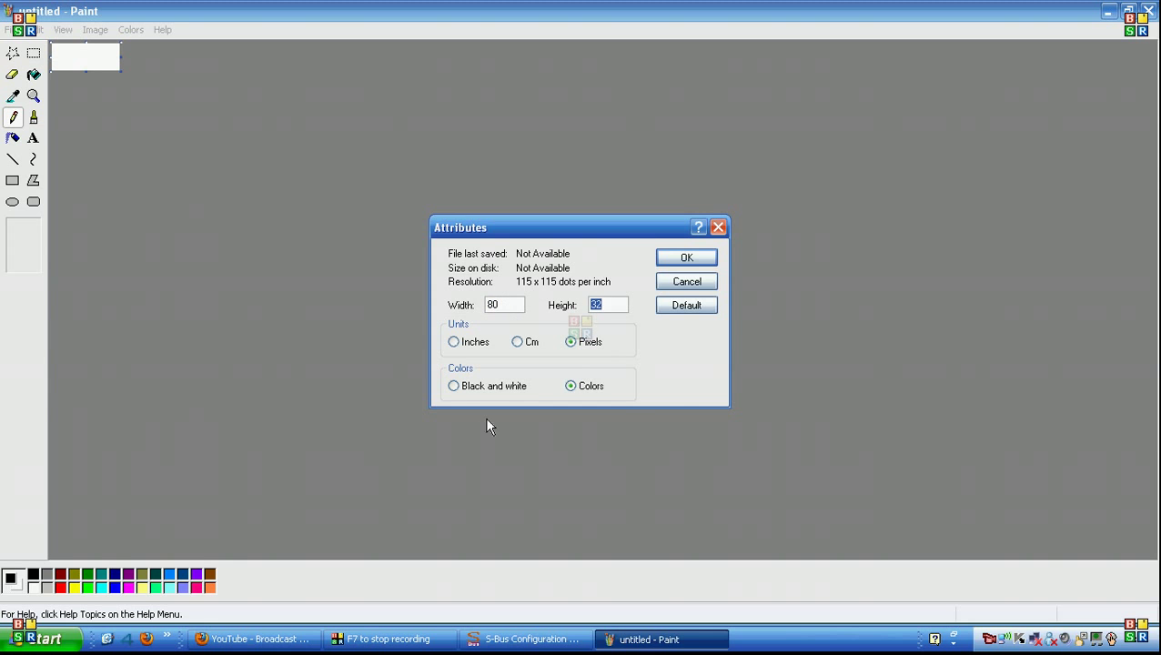
pyautogui.click(478, 388)
pyautogui.click(696, 260)
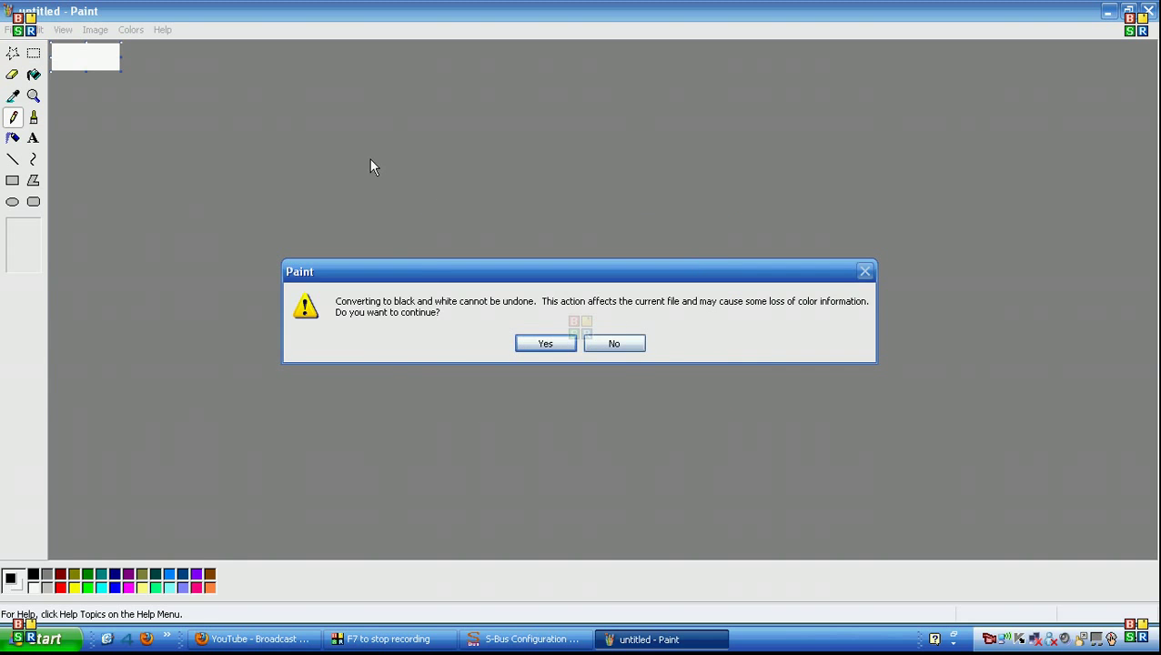
pyautogui.click(545, 344)
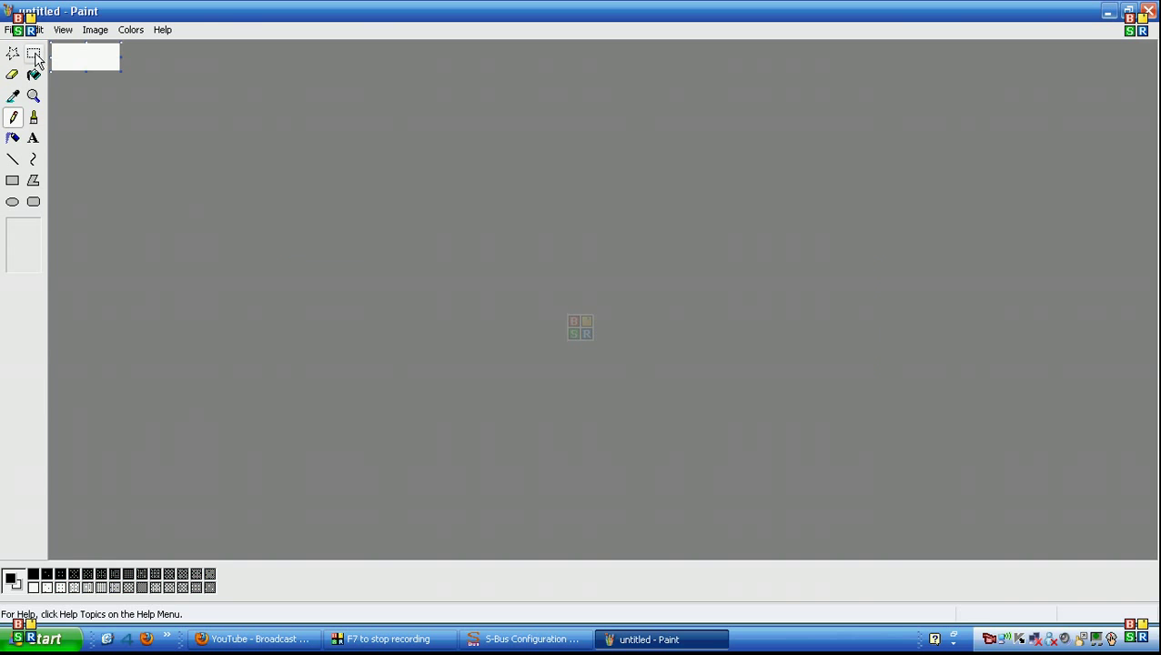
# Add the text "Spot" in a text box of about 77 by 29 pixels covering the canvas.
pyautogui.click(33, 137)
pyautogui.moveTo(54, 44); pyautogui.dragTo(138, 73)
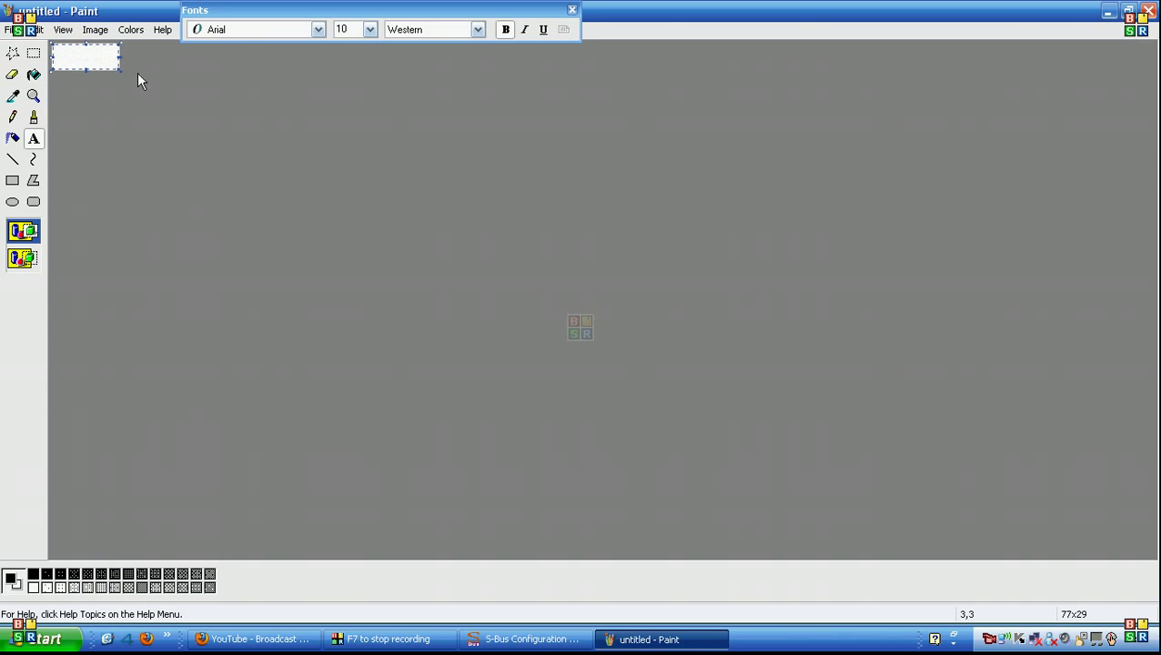
pyautogui.write('Spot')
# Select the word "Spot" on the enlarged canvas and move it closer to the centre.
pyautogui.click(35, 101)
pyautogui.click(82, 60)
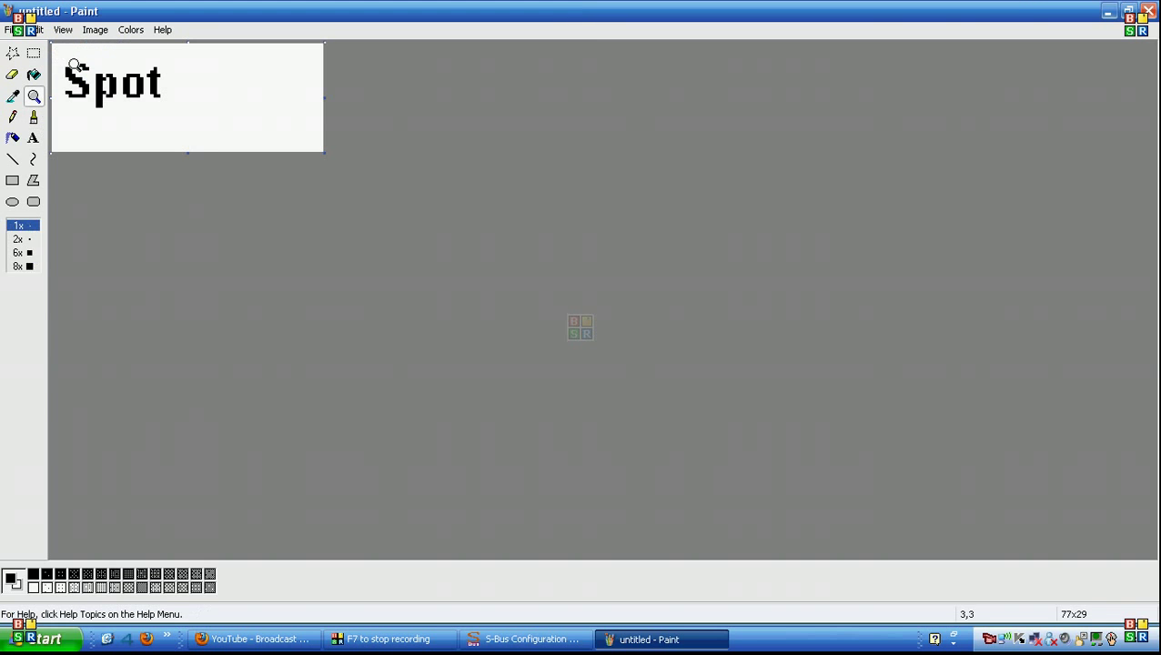
pyautogui.click(34, 53)
pyautogui.moveTo(56, 51); pyautogui.dragTo(194, 103)
pyautogui.moveTo(100, 98); pyautogui.dragTo(152, 101)
pyautogui.moveTo(77, 86); pyautogui.dragTo(114, 116)
pyautogui.press('Delete')
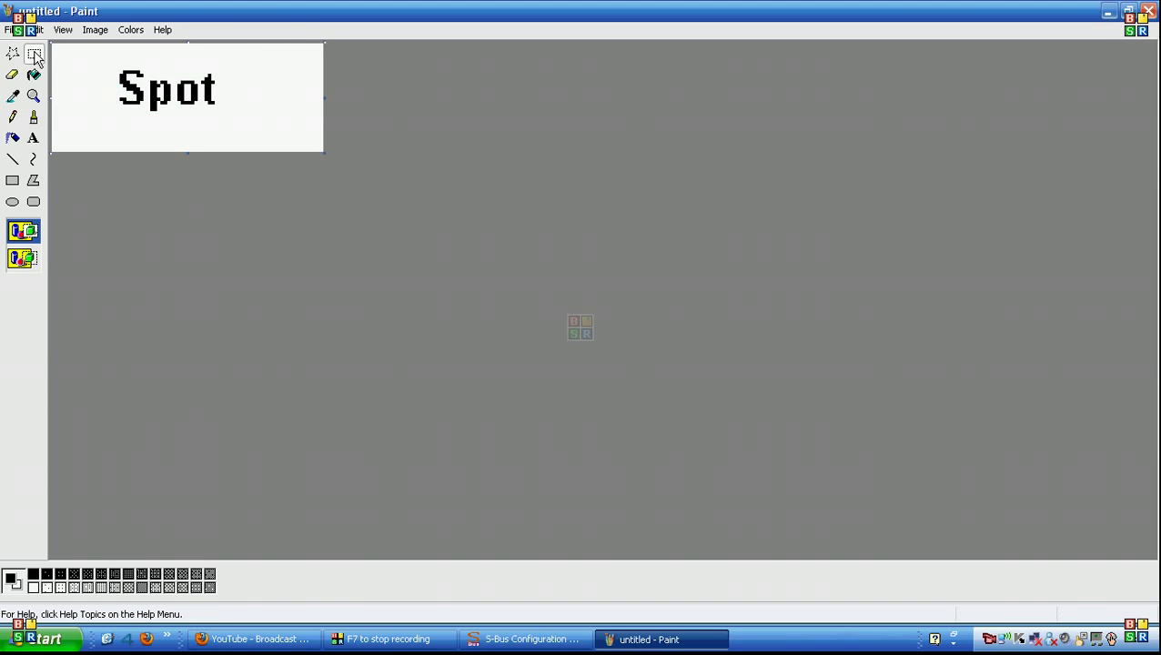
# Save the label image to the Desktop as the monochrome bitmap untitled.bmp.
pyautogui.click(11, 29)
pyautogui.click(36, 91)
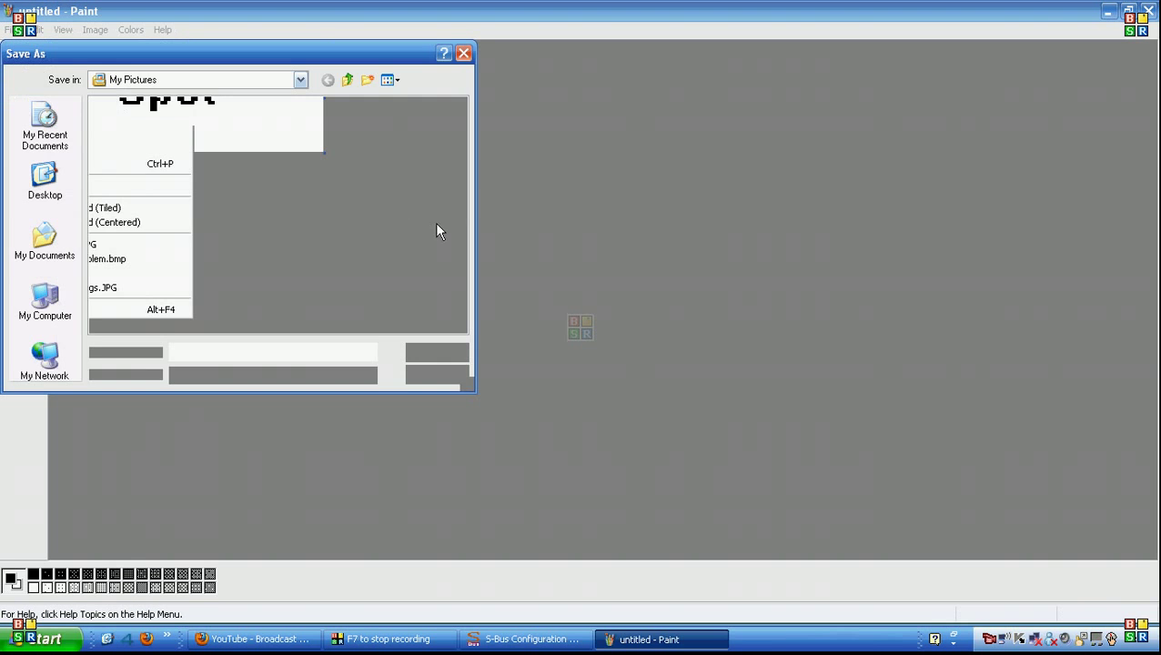
pyautogui.click(46, 185)
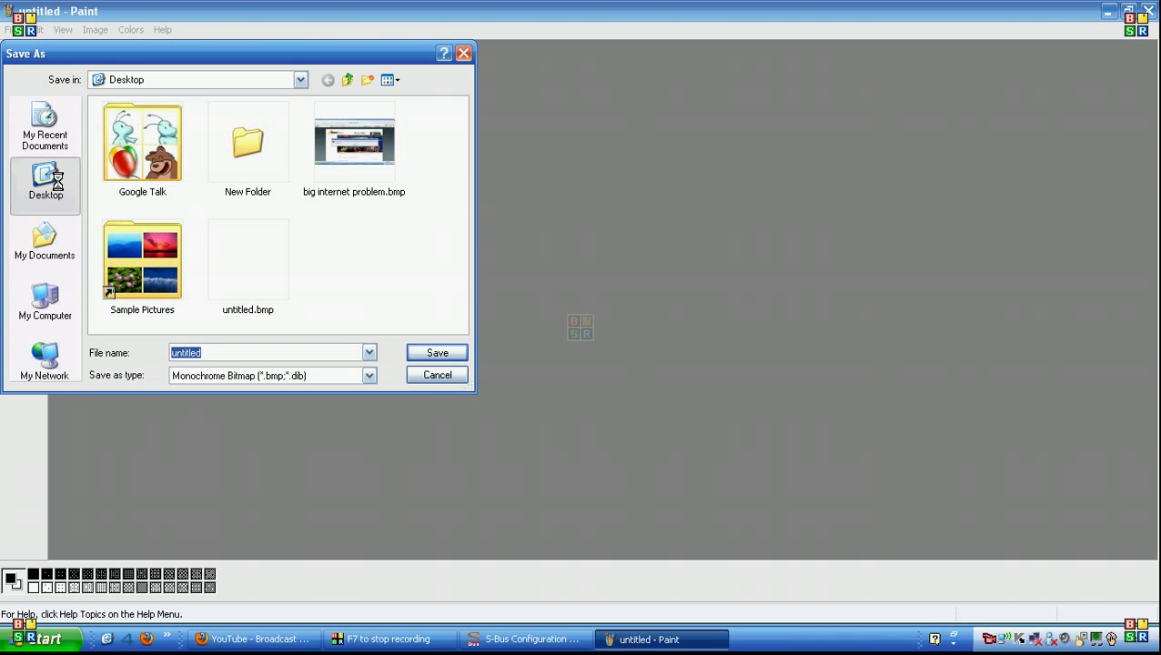
pyautogui.click(410, 352)
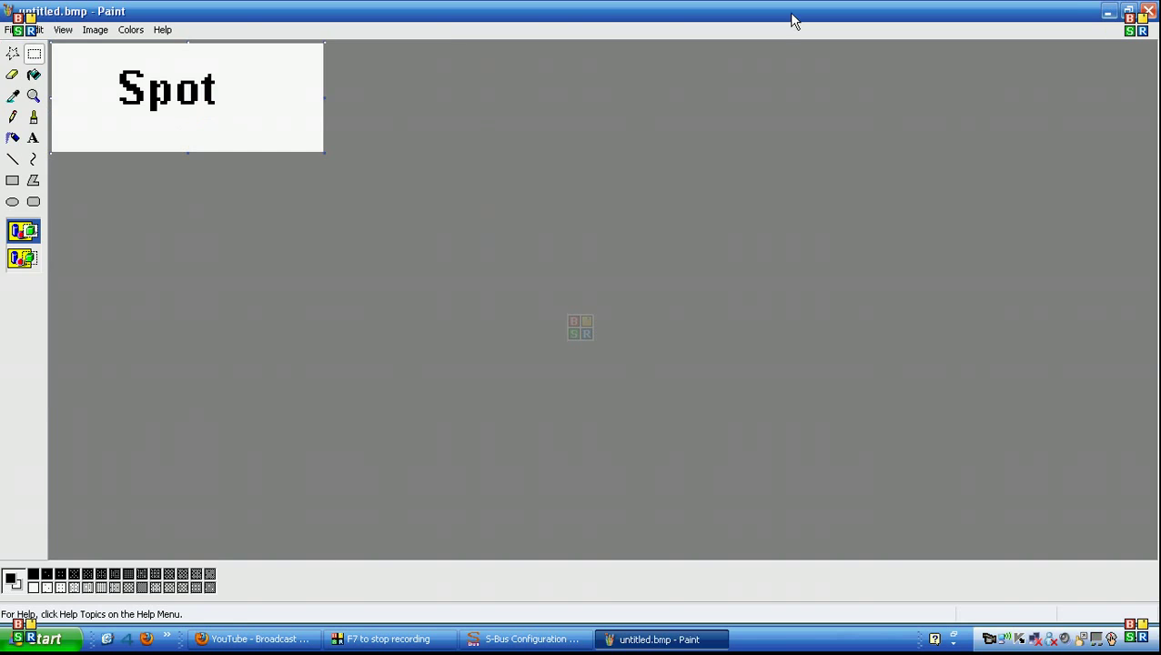
# Close Paint and load spot.bmp from the Desktop into the first key's Normal status picture slot.
pyautogui.click(1148, 10)
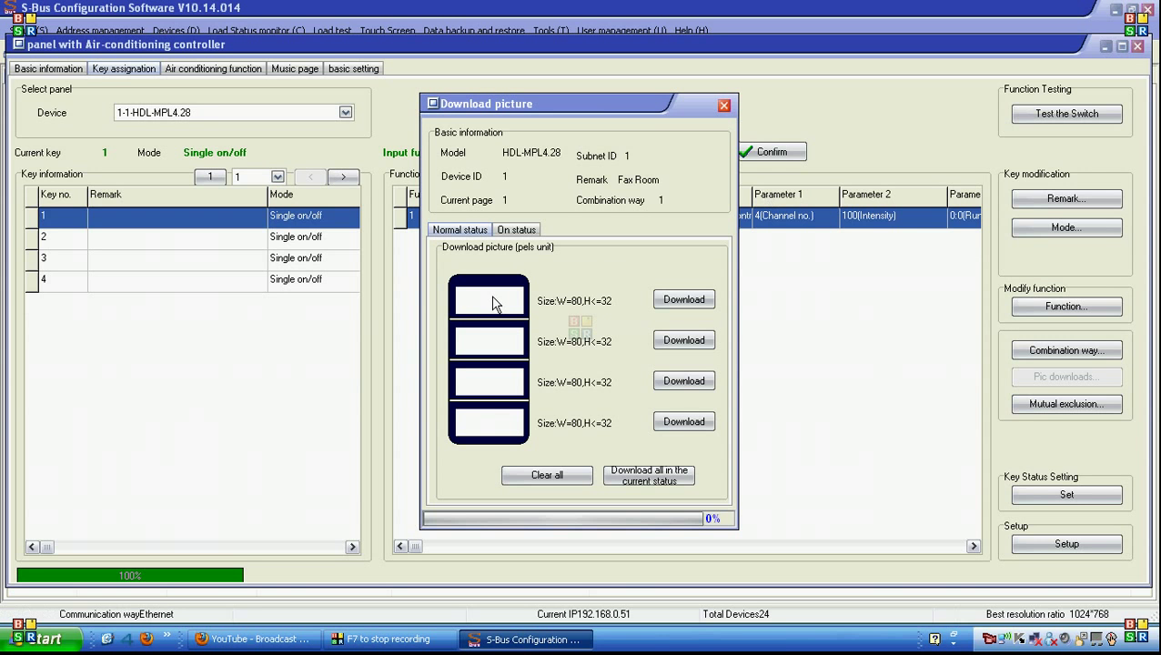
pyautogui.click(491, 305)
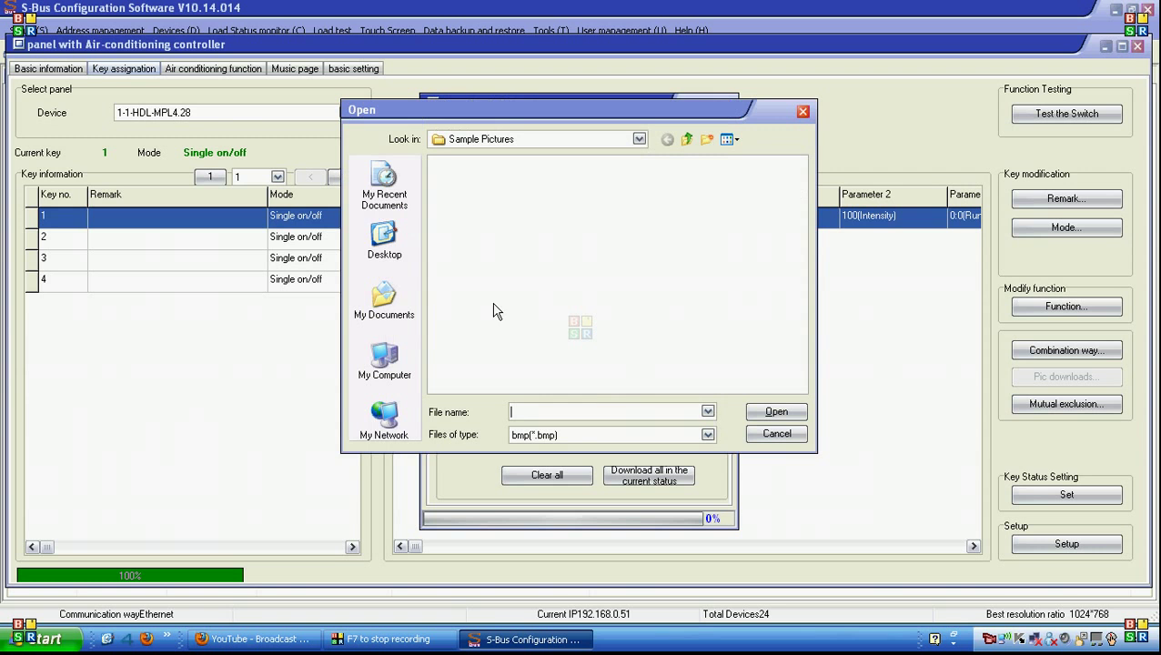
pyautogui.click(385, 244)
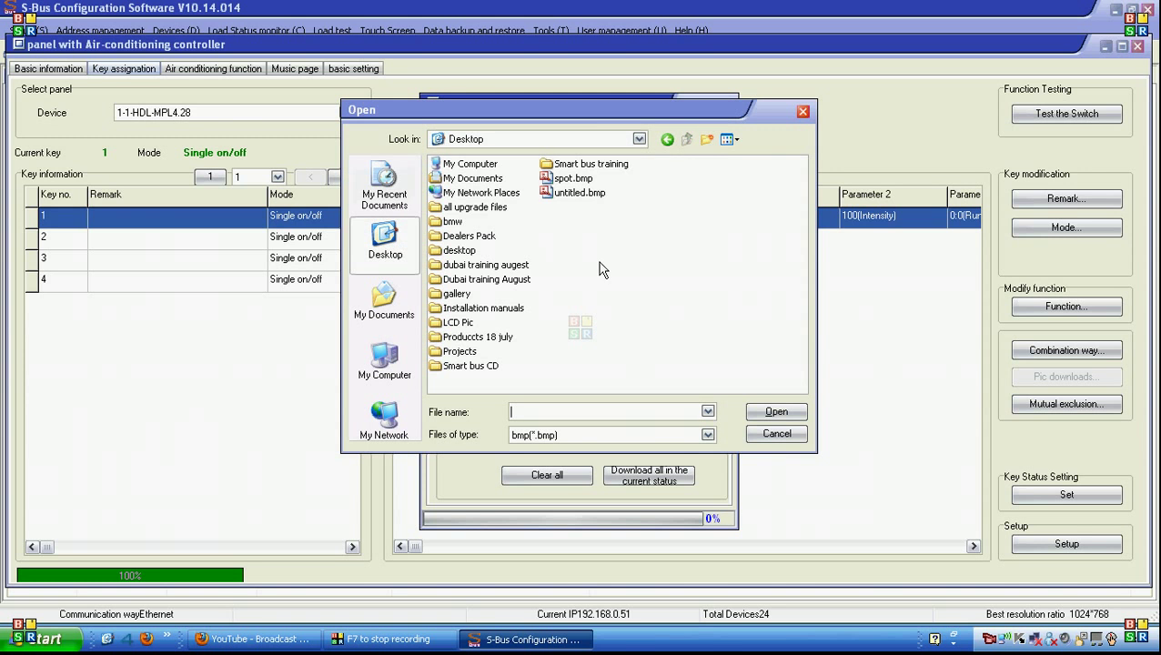
pyautogui.doubleClick(572, 179)
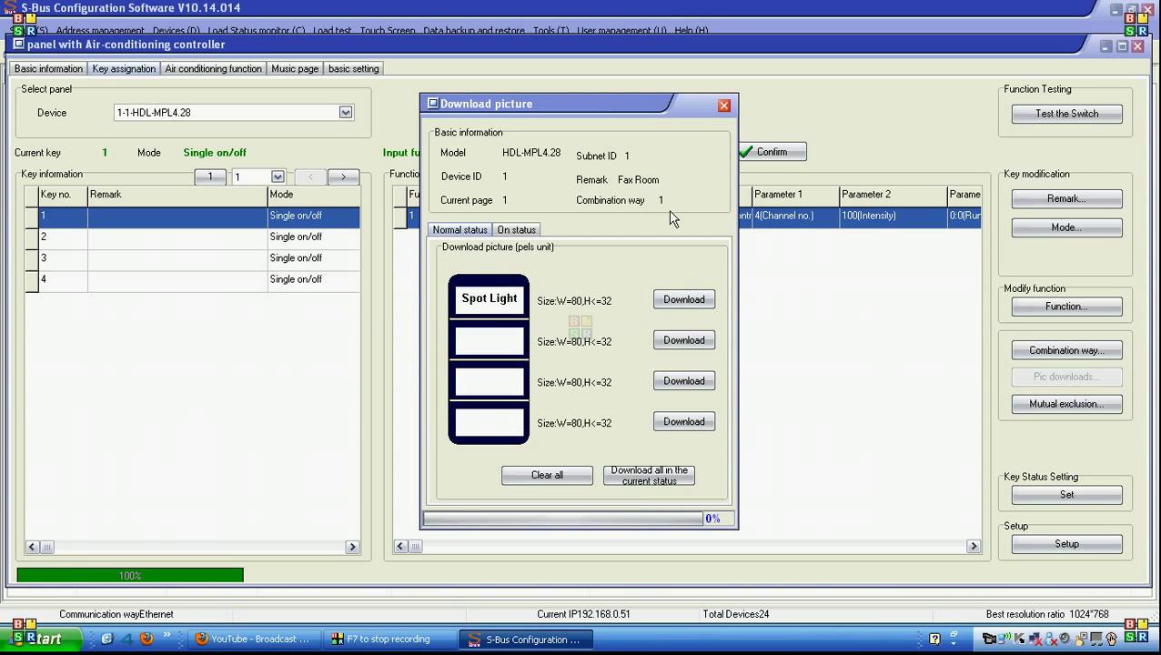
# Compare the Normal status and On status picture sets for the panel keys, and close the picture download dialog.
pyautogui.click(516, 231)
pyautogui.click(466, 231)
pyautogui.click(515, 233)
pyautogui.click(471, 232)
pyautogui.click(510, 233)
pyautogui.doubleClick(494, 297)
pyautogui.click(776, 434)
pyautogui.click(455, 233)
pyautogui.click(455, 234)
pyautogui.click(508, 230)
pyautogui.click(452, 234)
pyautogui.click(507, 230)
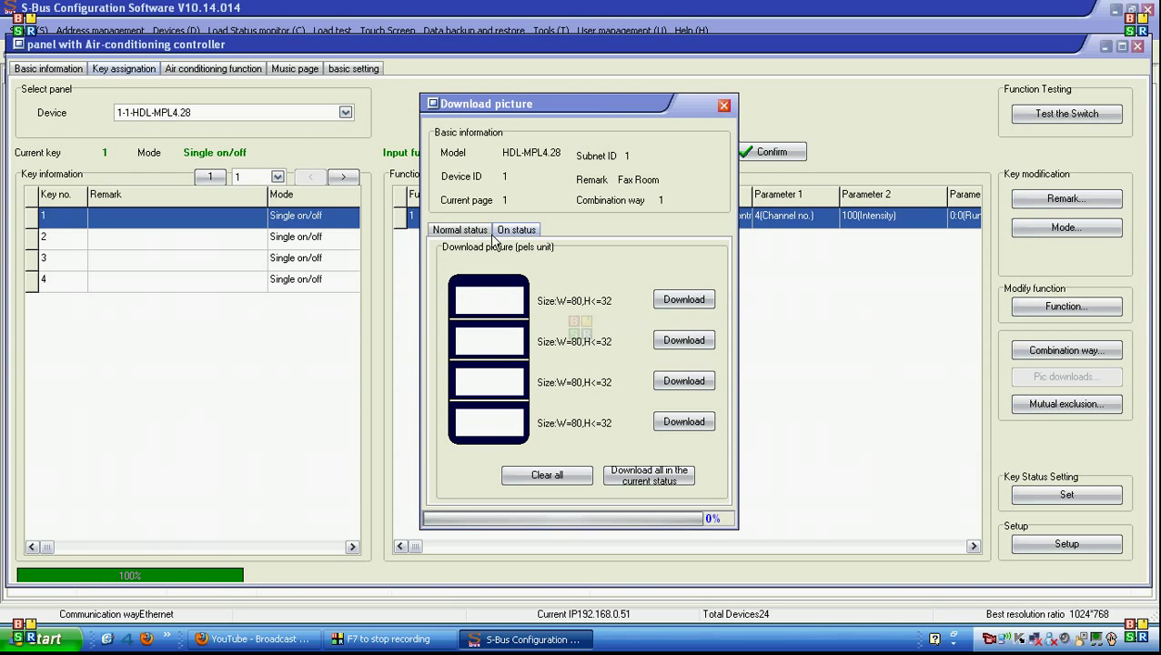
pyautogui.click(476, 236)
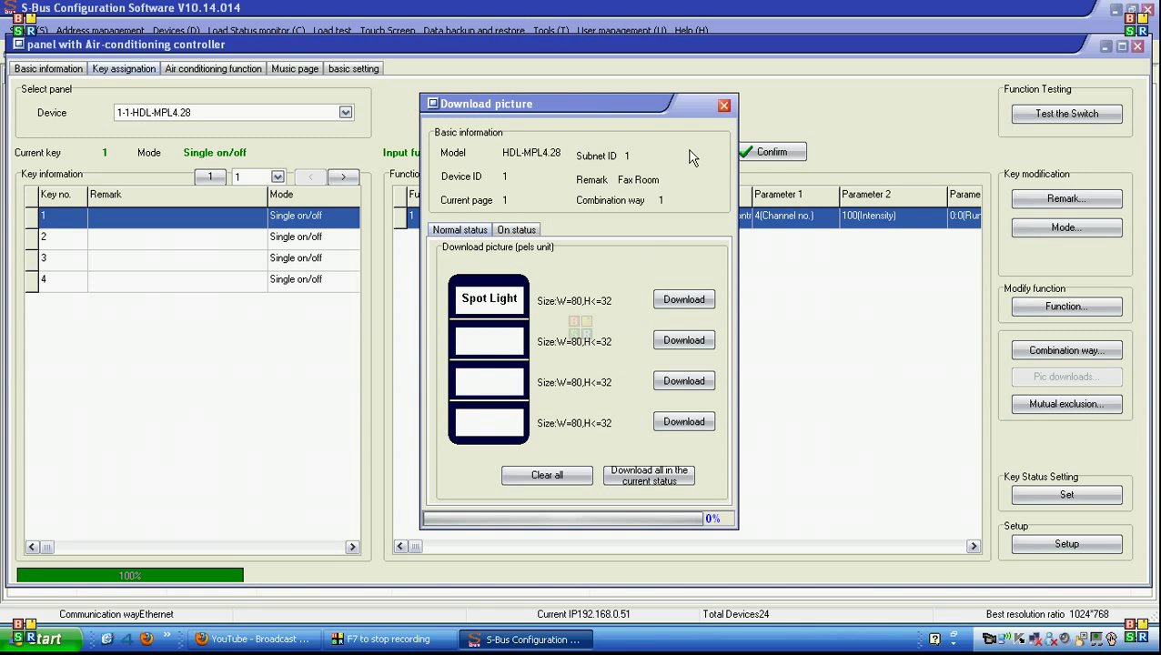
pyautogui.click(724, 106)
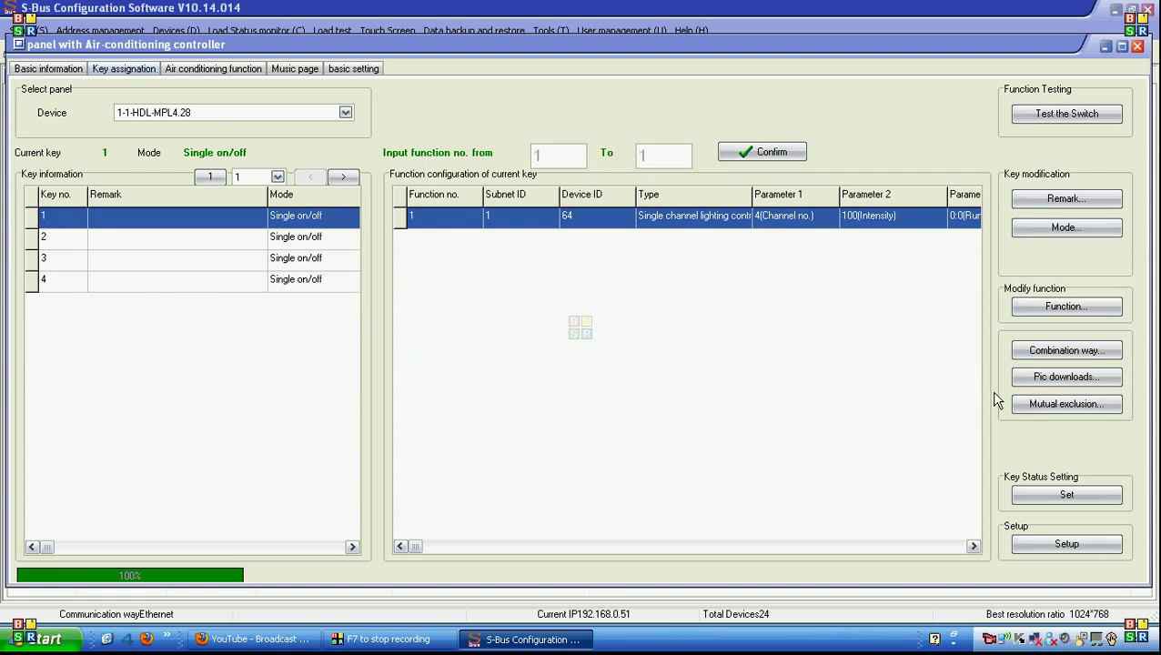
# Review key 1's keystroke memory, dimming and validity options in the key status settings, and exit without saving.
pyautogui.click(1095, 506)
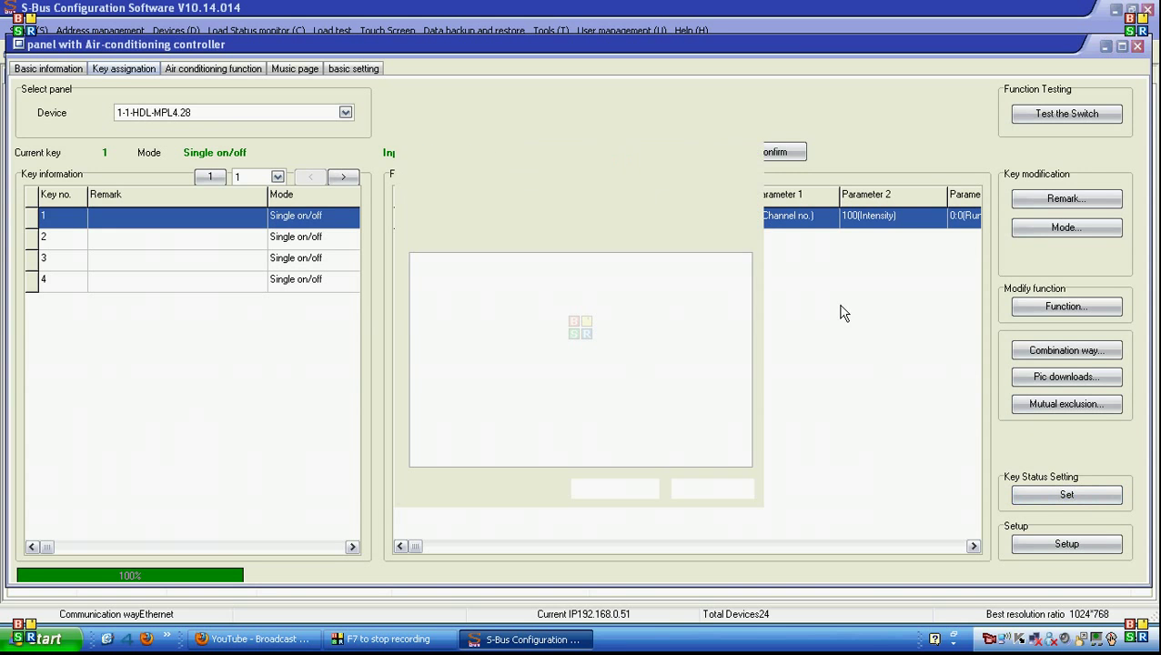
pyautogui.click(533, 285)
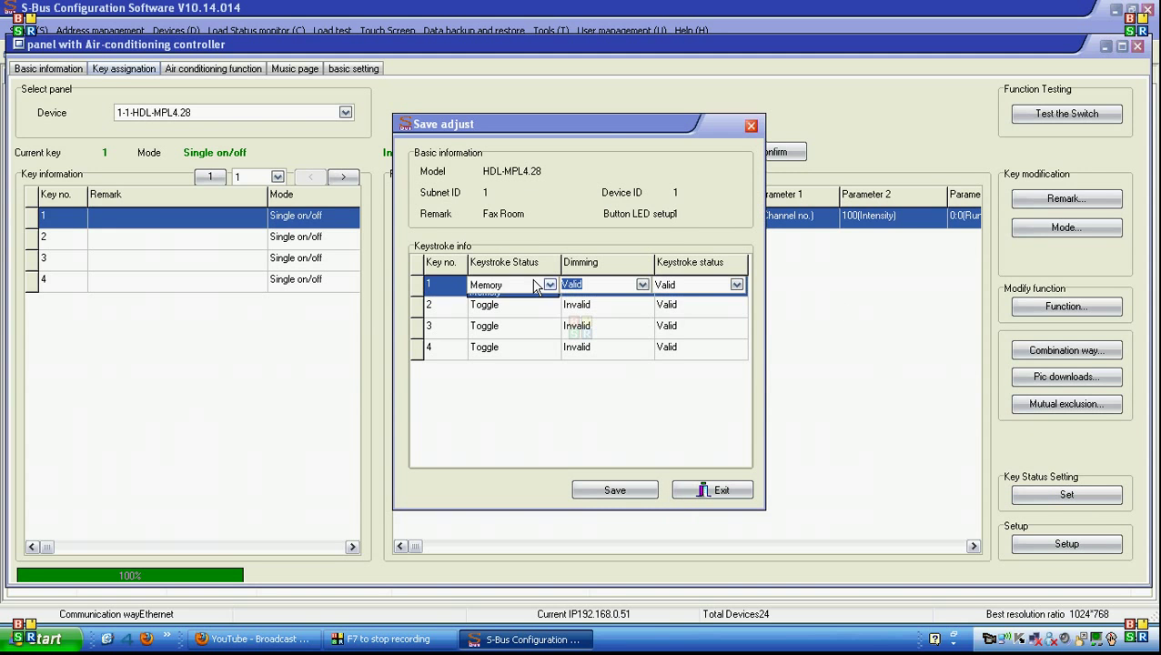
pyautogui.click(535, 284)
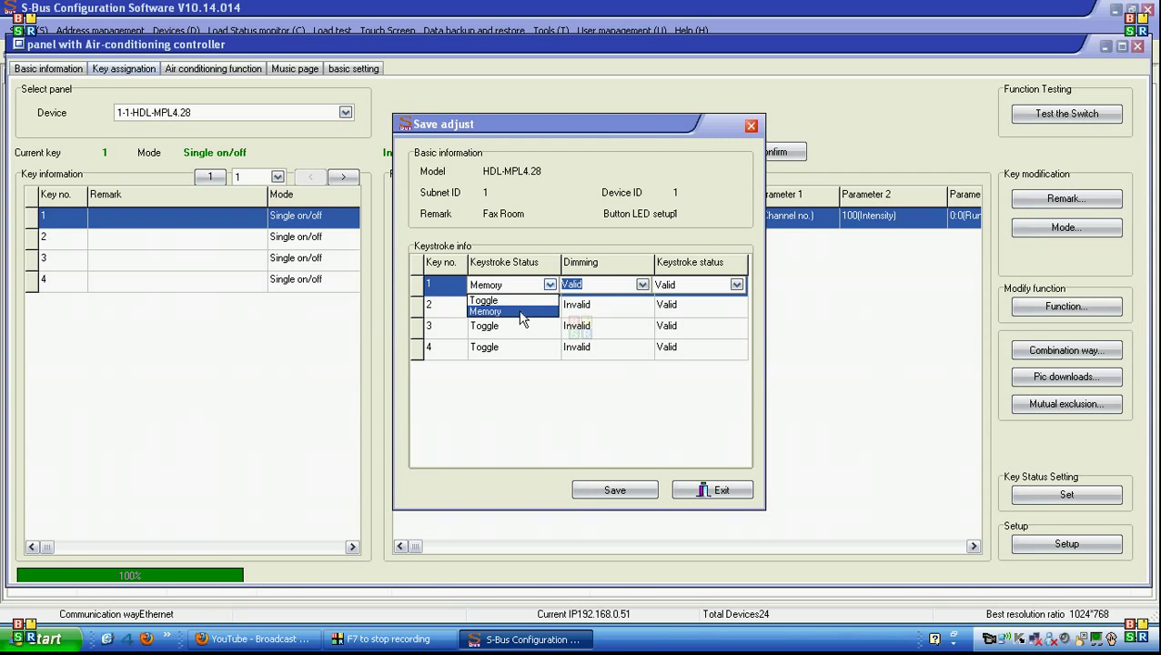
pyautogui.click(520, 312)
pyautogui.click(643, 285)
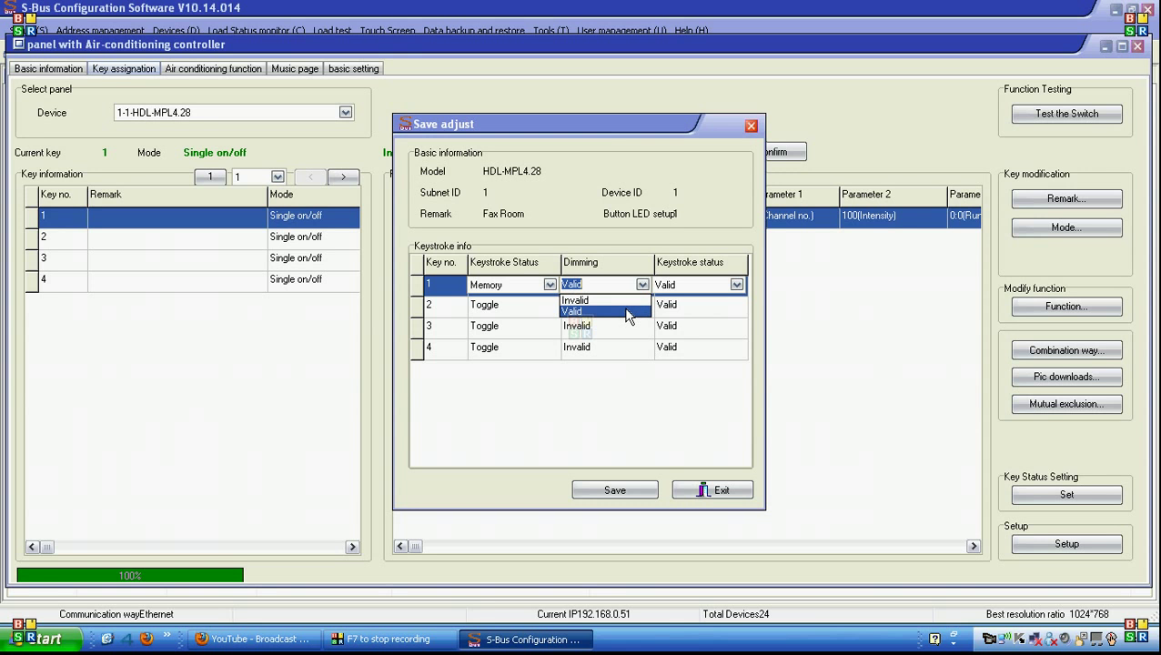
pyautogui.click(626, 312)
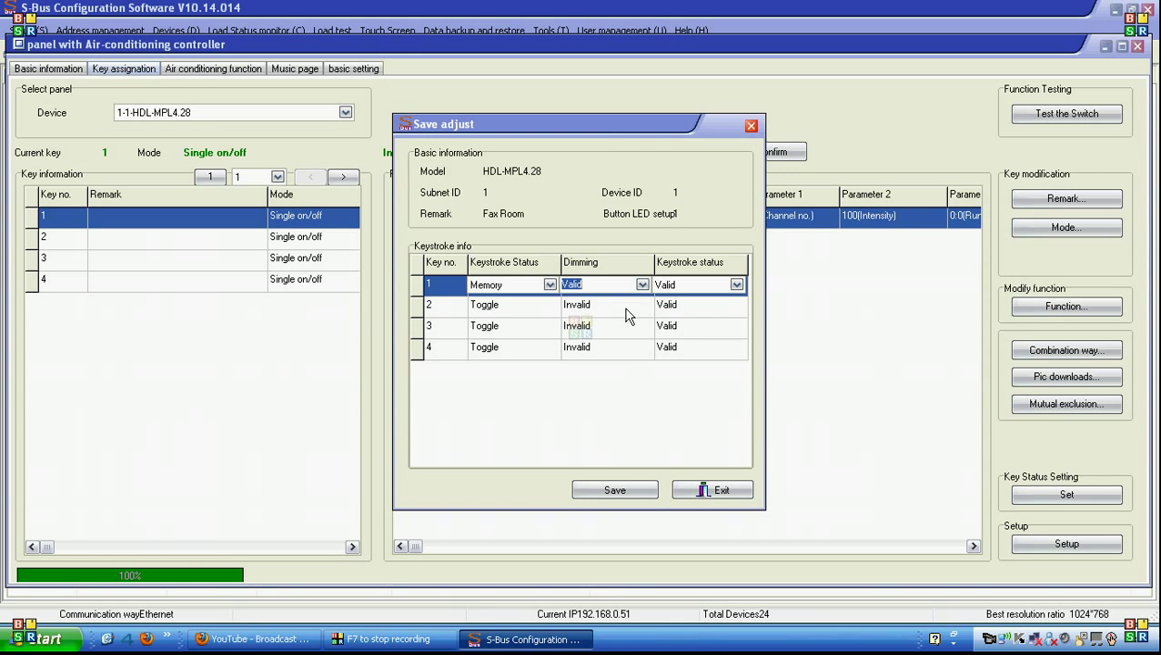
pyautogui.click(736, 285)
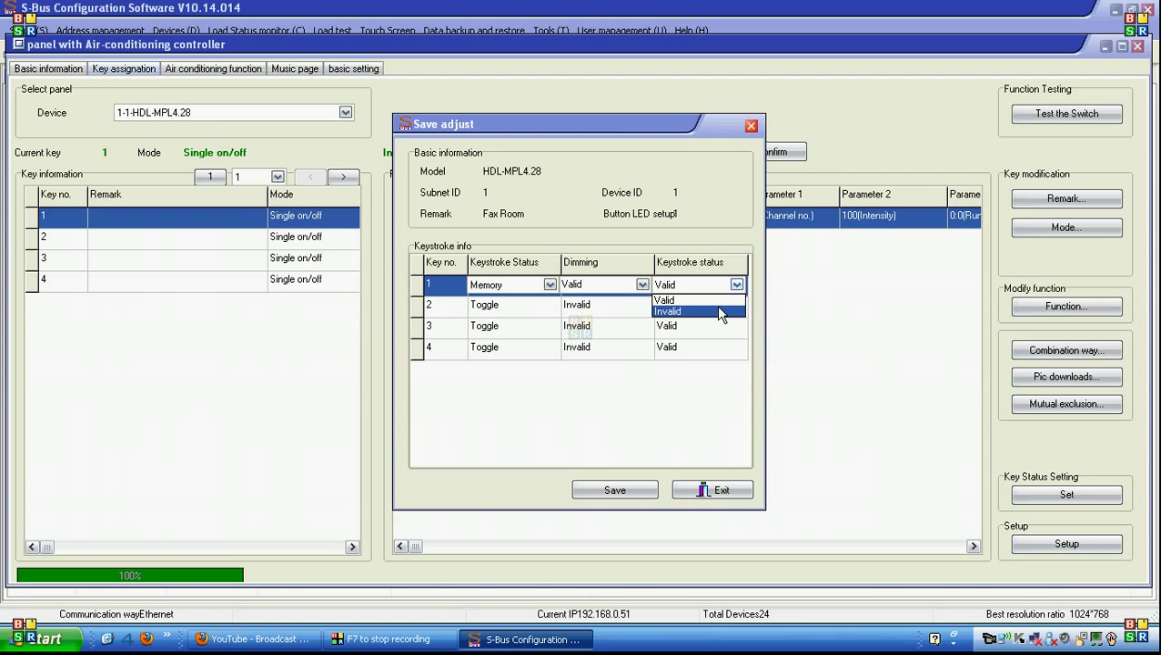
pyautogui.click(719, 300)
pyautogui.click(719, 491)
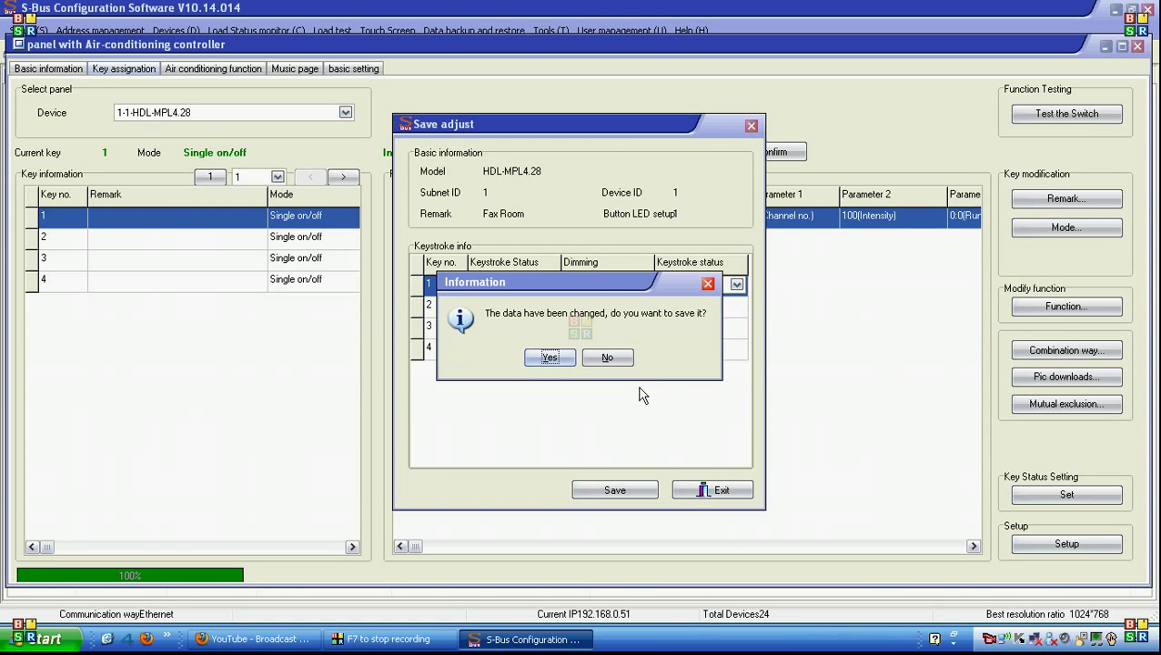
pyautogui.click(610, 359)
# Set the panel's Minimum Dimming Value to 30%, save the setup and exit it.
pyautogui.click(1063, 543)
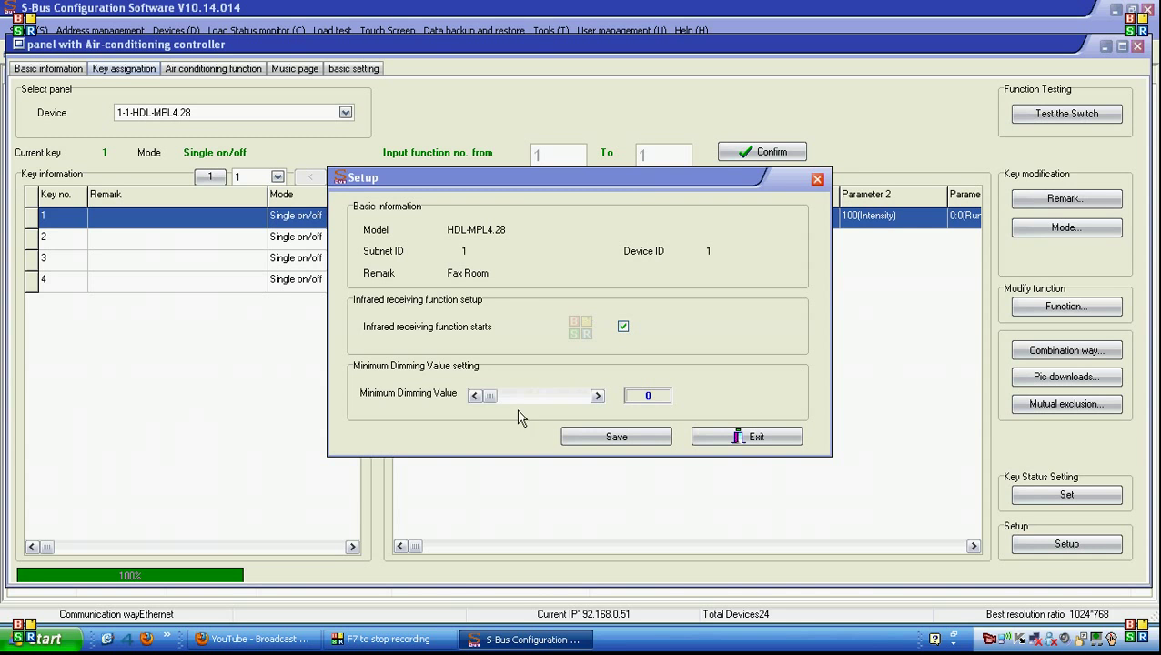
pyautogui.moveTo(490, 396); pyautogui.dragTo(549, 400)
pyautogui.click(475, 396)
pyautogui.click(634, 438)
pyautogui.click(650, 351)
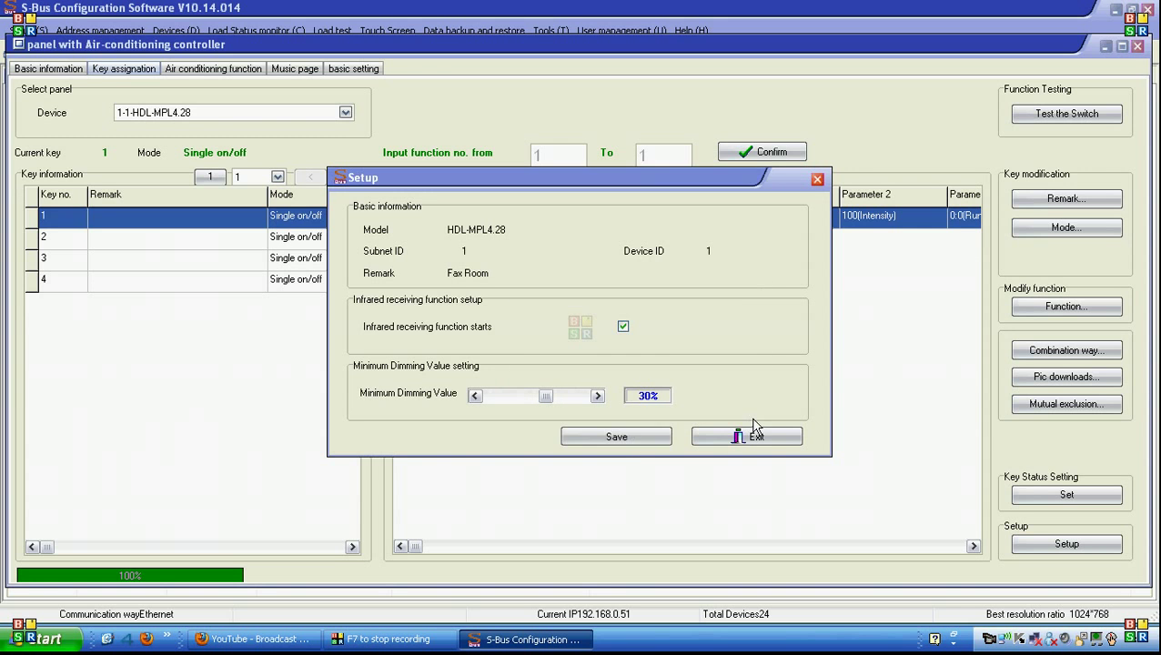
pyautogui.click(753, 435)
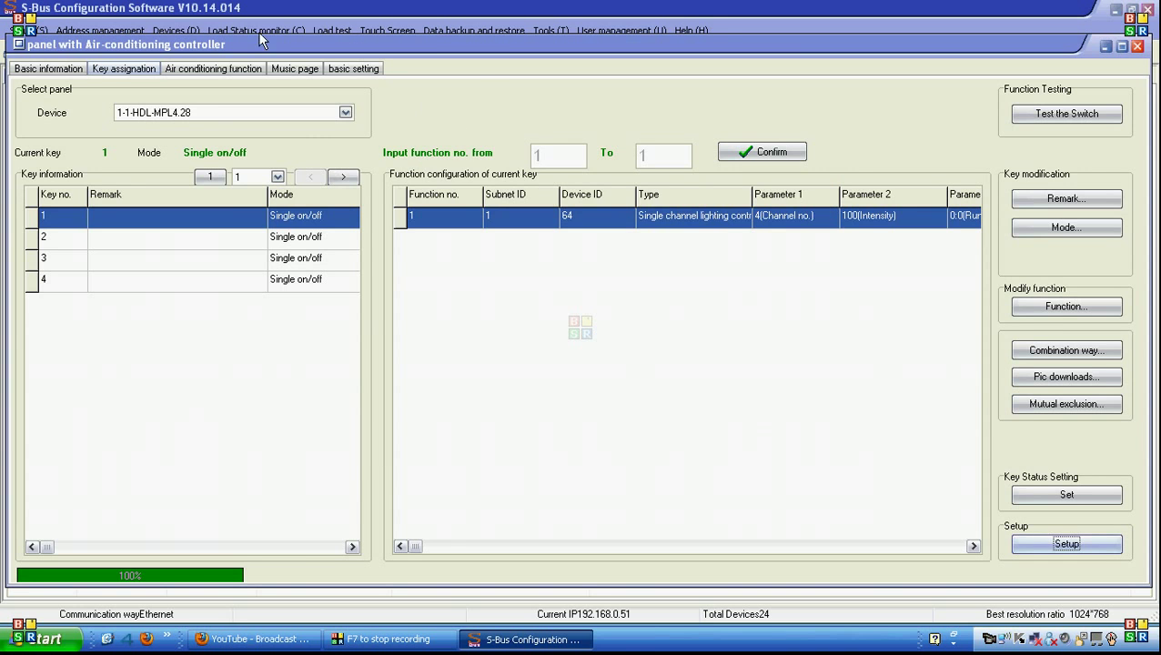
# View the panel's air conditioning functions and the page display options in its basic settings.
pyautogui.click(212, 69)
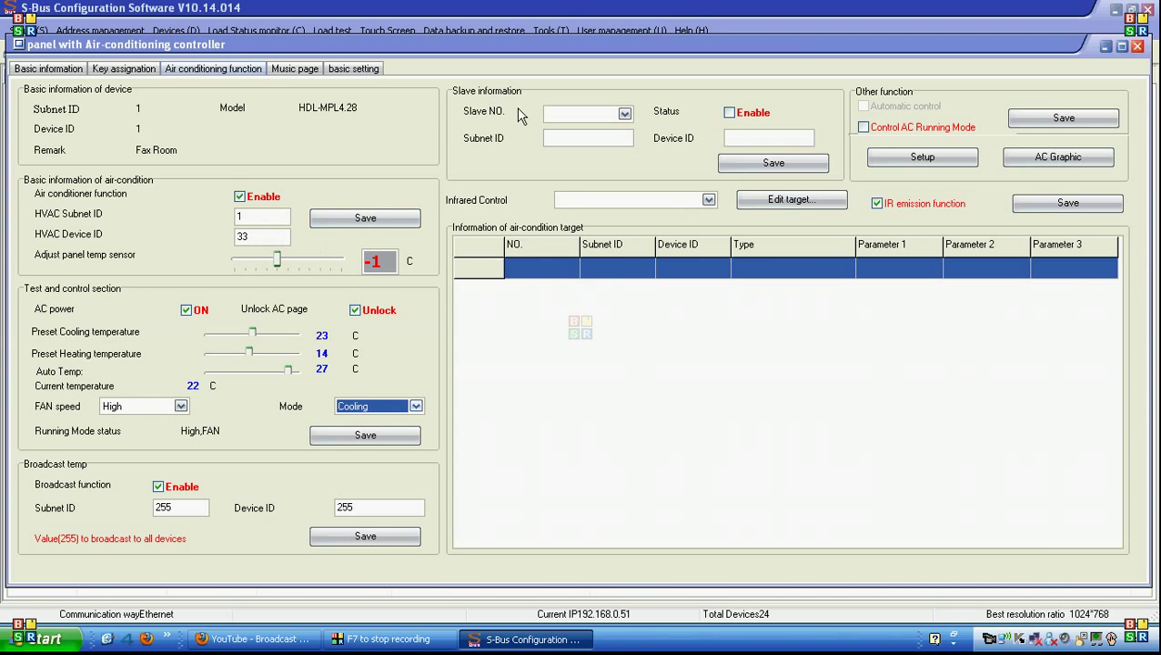
pyautogui.click(355, 71)
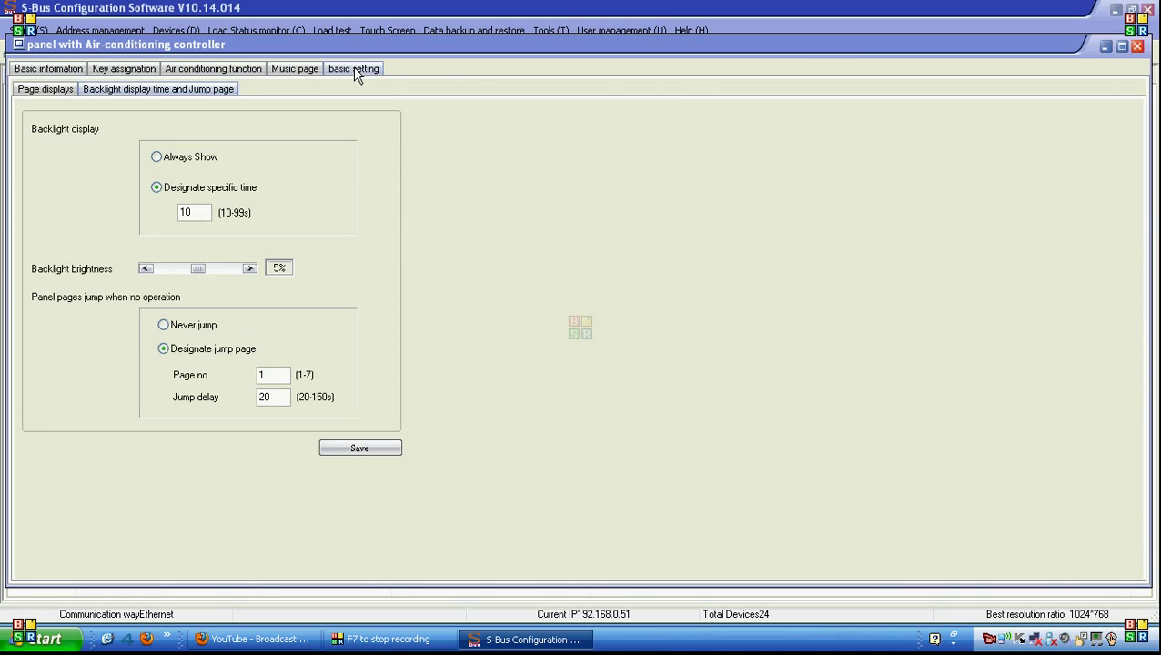
pyautogui.click(57, 97)
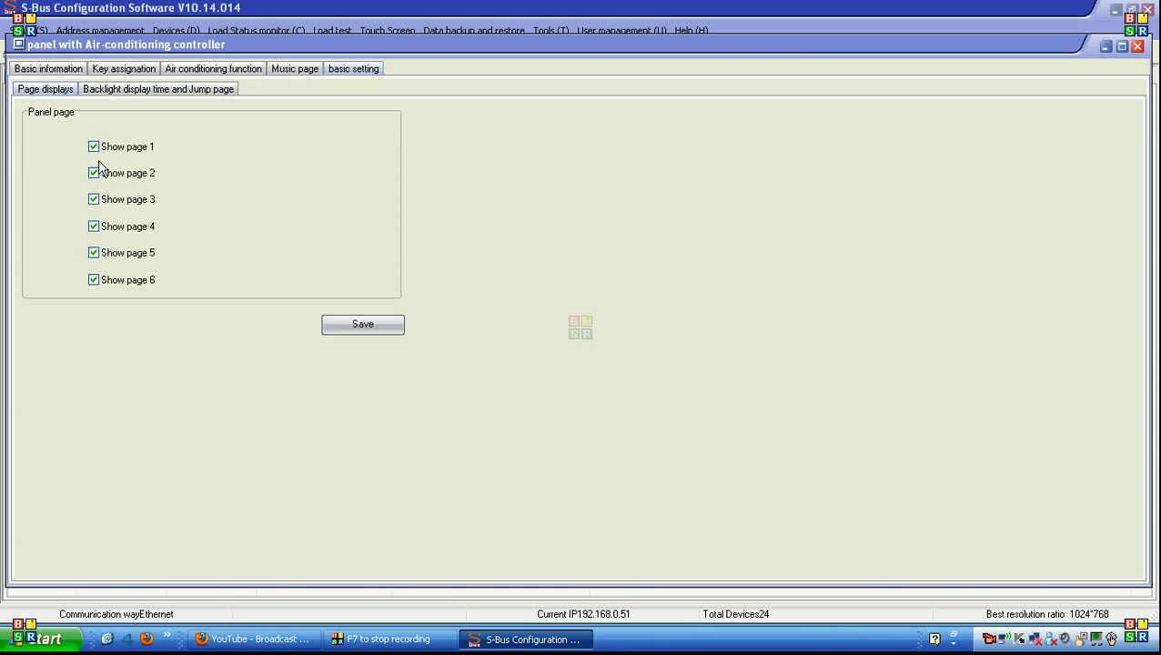
# Try hiding individual panel pages from page 3 onward, and show all six pages again.
pyautogui.click(95, 200)
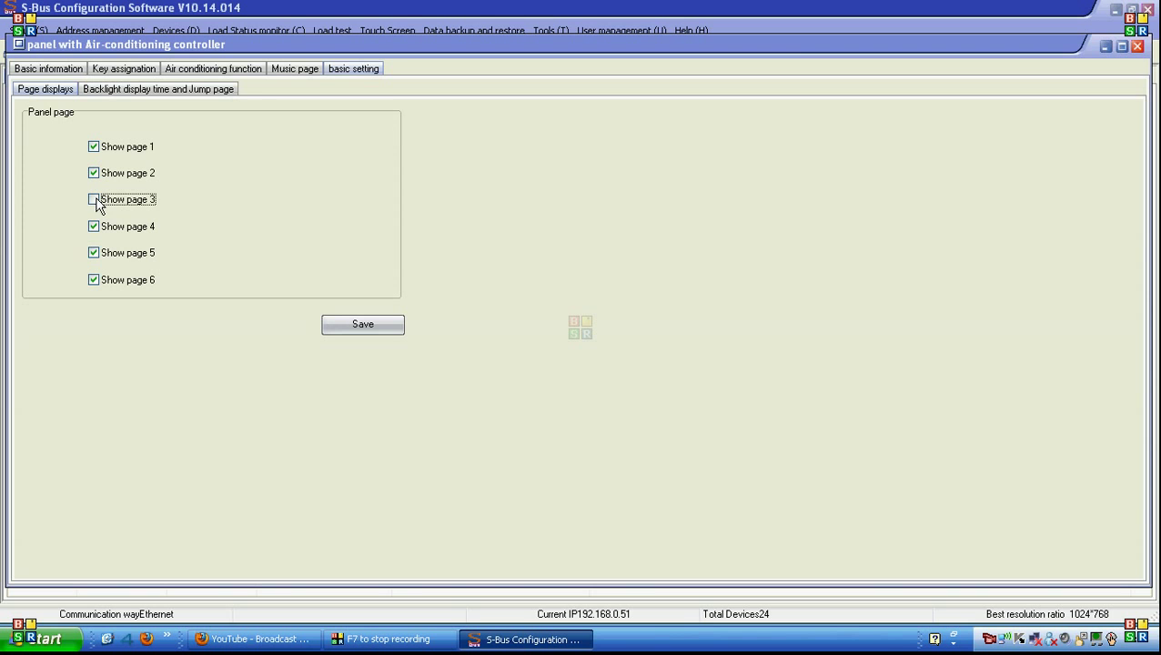
pyautogui.click(95, 228)
pyautogui.click(94, 199)
pyautogui.click(94, 226)
pyautogui.click(94, 254)
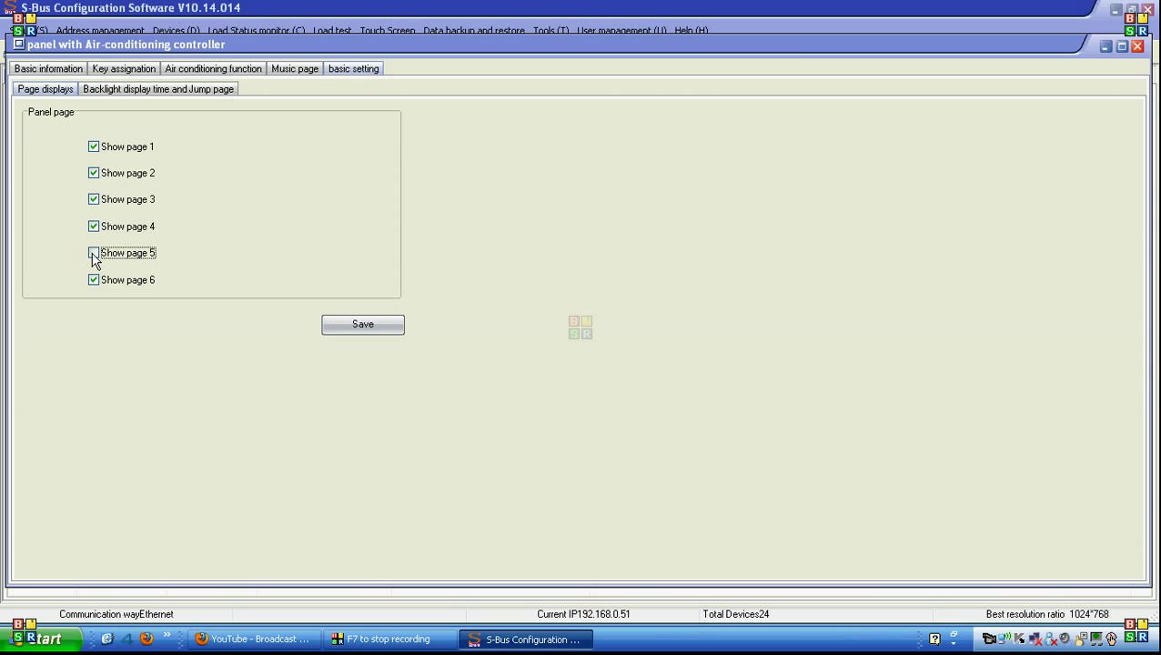
pyautogui.click(93, 280)
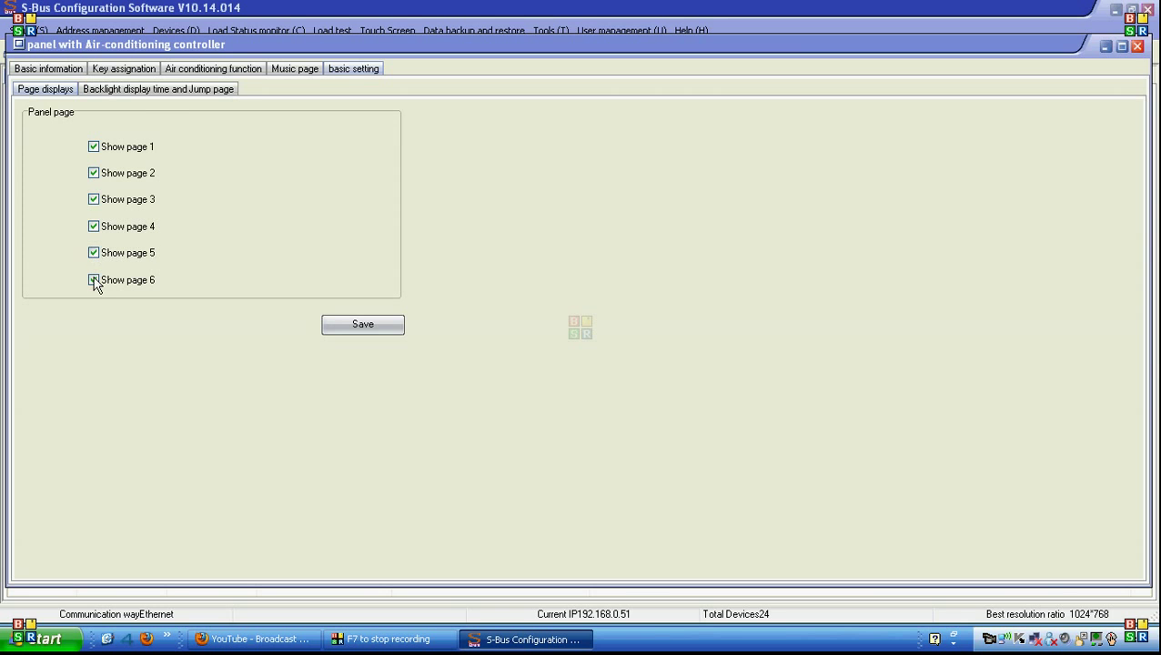
# Try the Always Show backlight option and switch back to the designated display time of 10 s.
pyautogui.click(153, 96)
pyautogui.click(177, 159)
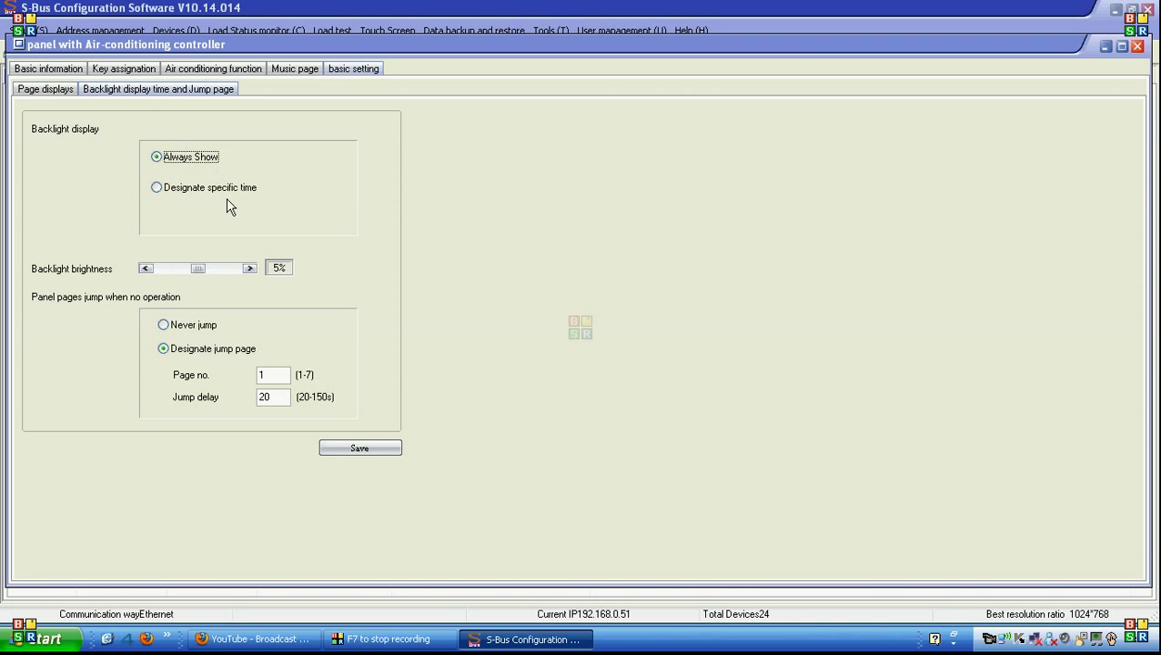
pyautogui.click(221, 191)
pyautogui.doubleClick(202, 211)
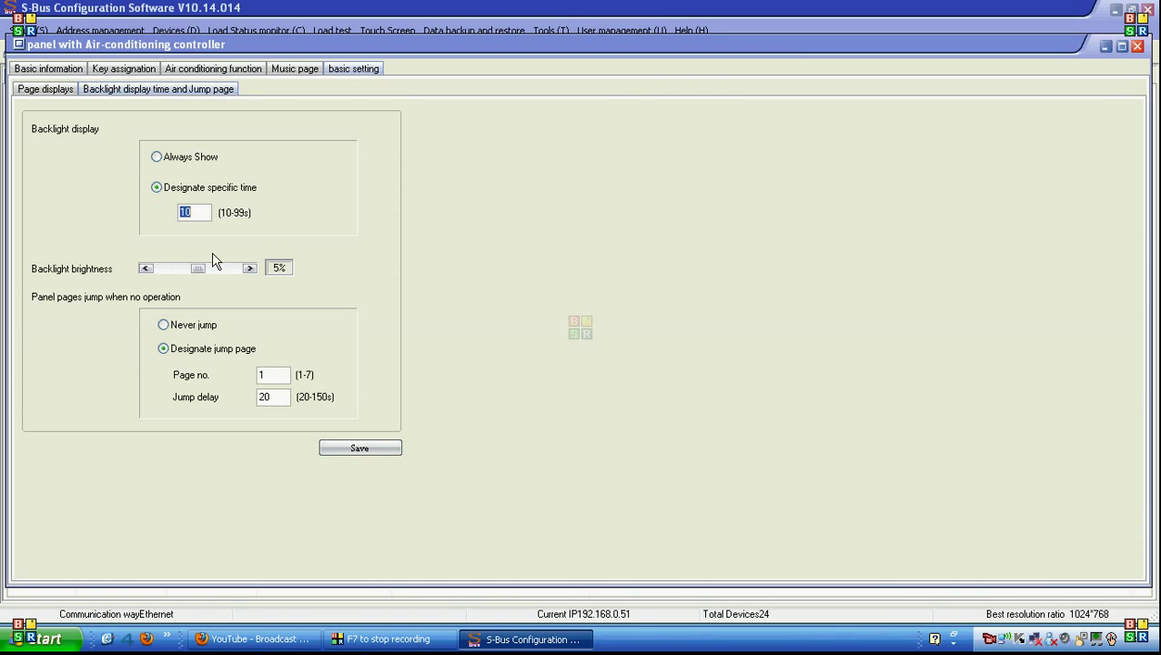
pyautogui.moveTo(199, 271)
pyautogui.mouseDown()
pyautogui.moveTo(168, 272)
pyautogui.moveTo(201, 271)
pyautogui.mouseUp()
# Designate page 1 as the idle jump page with a 20 s delay, save the settings and close the panel's configuration.
pyautogui.click(206, 328)
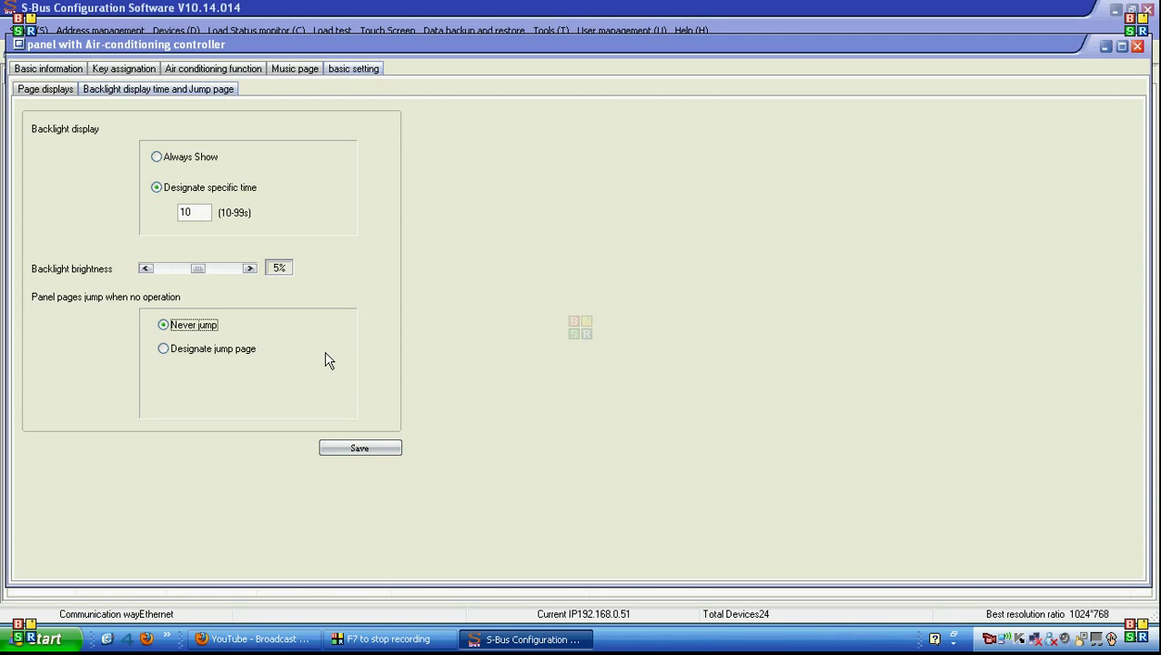
pyautogui.click(230, 353)
pyautogui.click(271, 377)
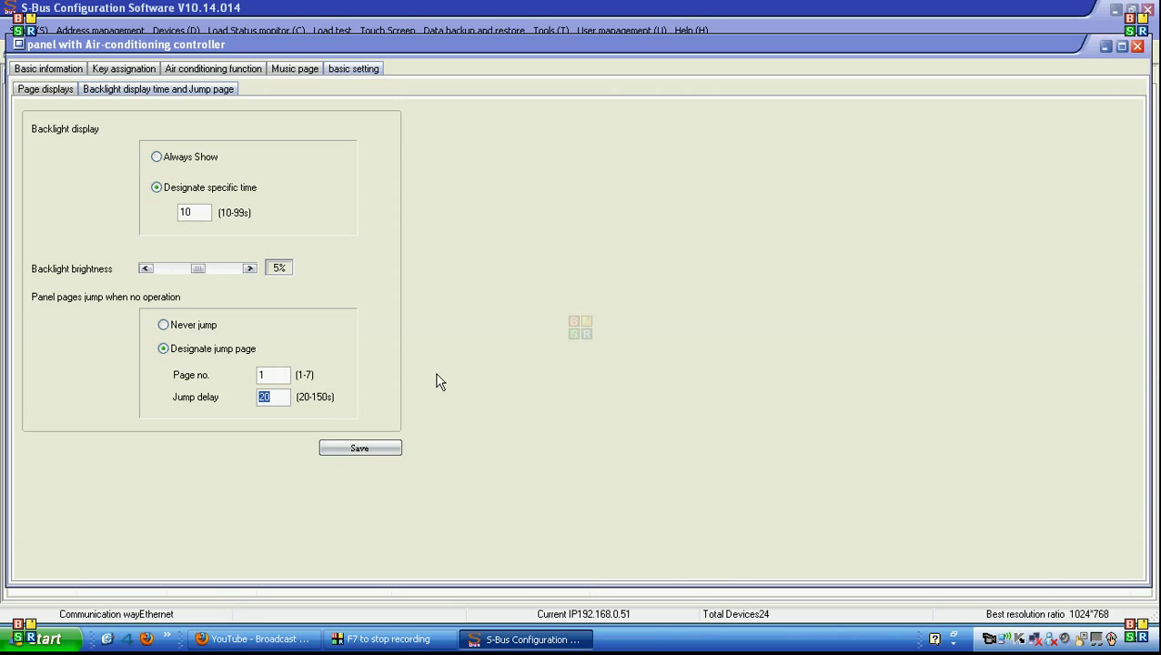
pyautogui.click(380, 448)
pyautogui.click(611, 359)
pyautogui.click(50, 90)
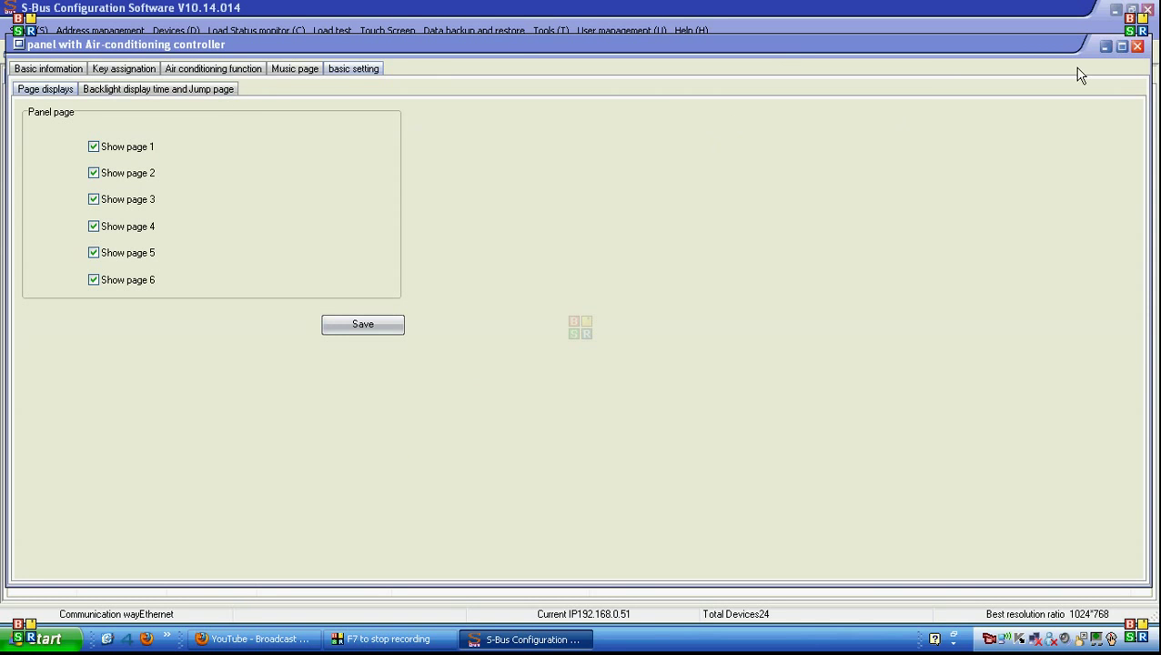
pyautogui.click(1138, 46)
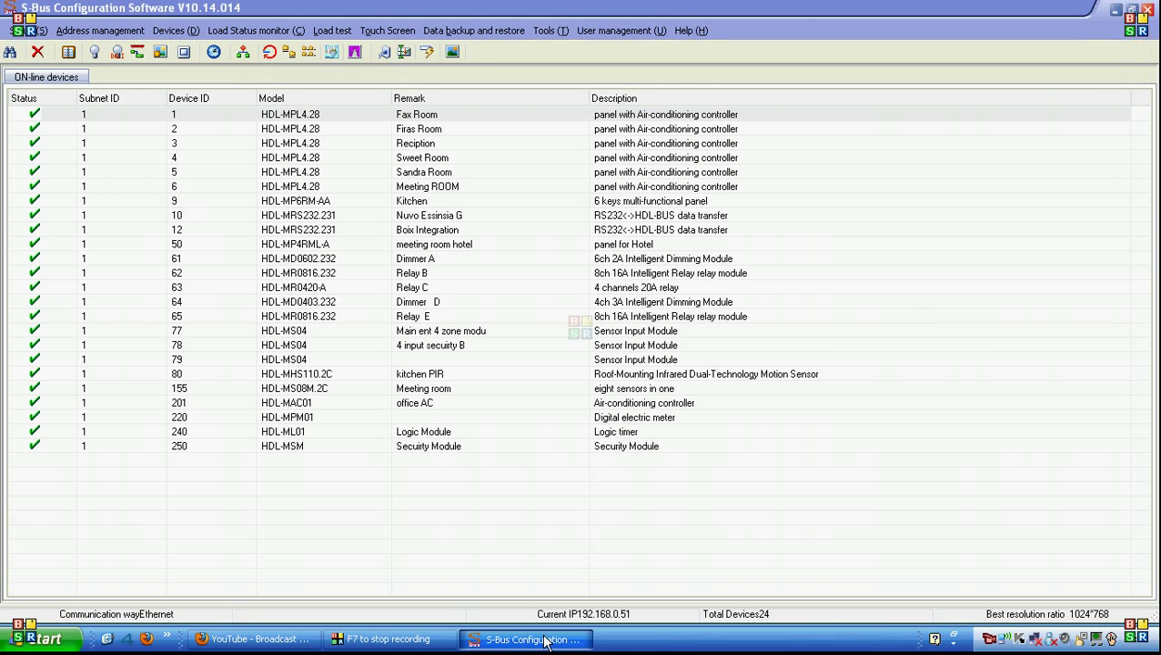